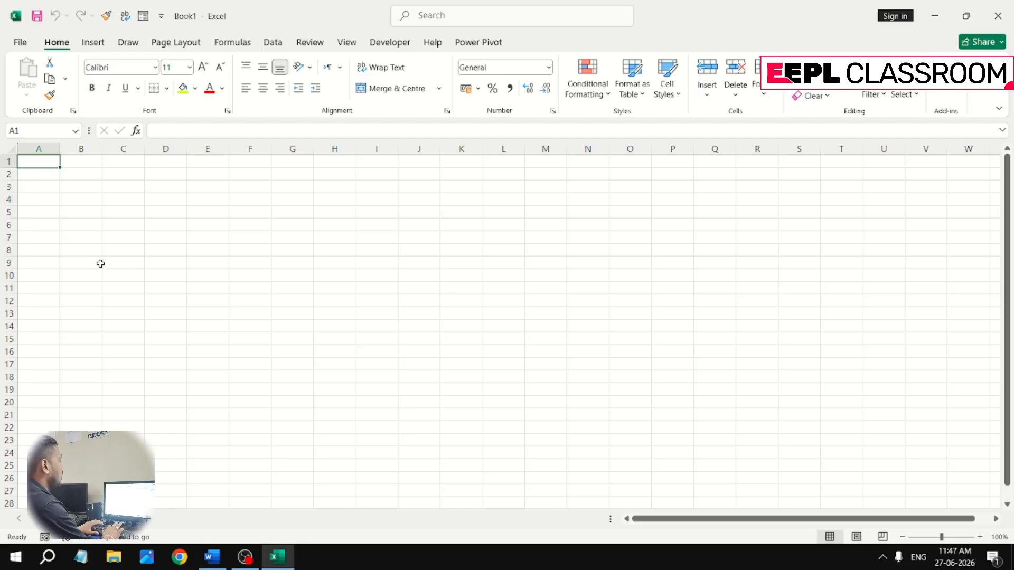
Step: Enter the heading "Name of Student" in cell A1
{"action": "type", "text": "Name of"}
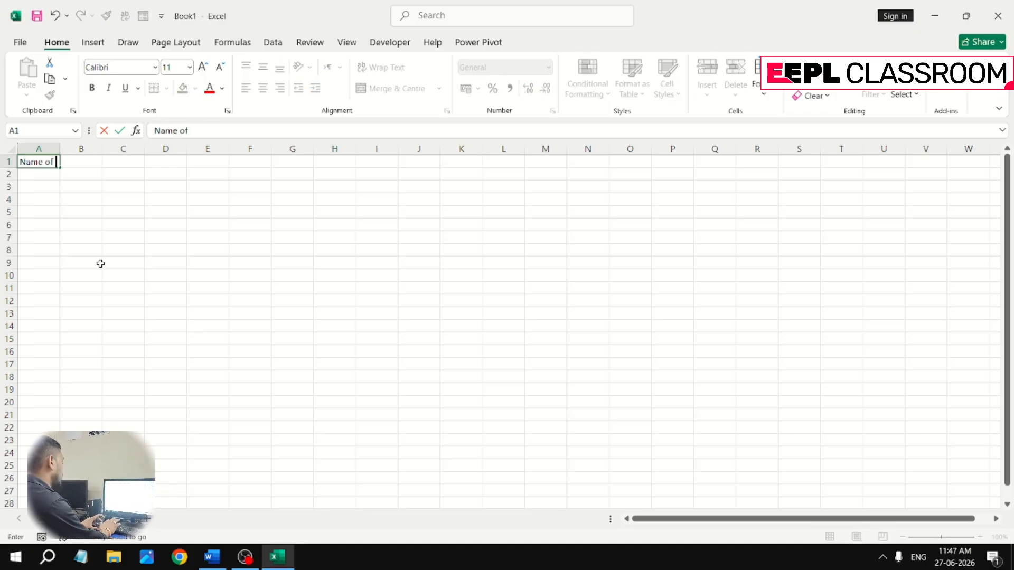
{"action": "type", "text": " Student"}
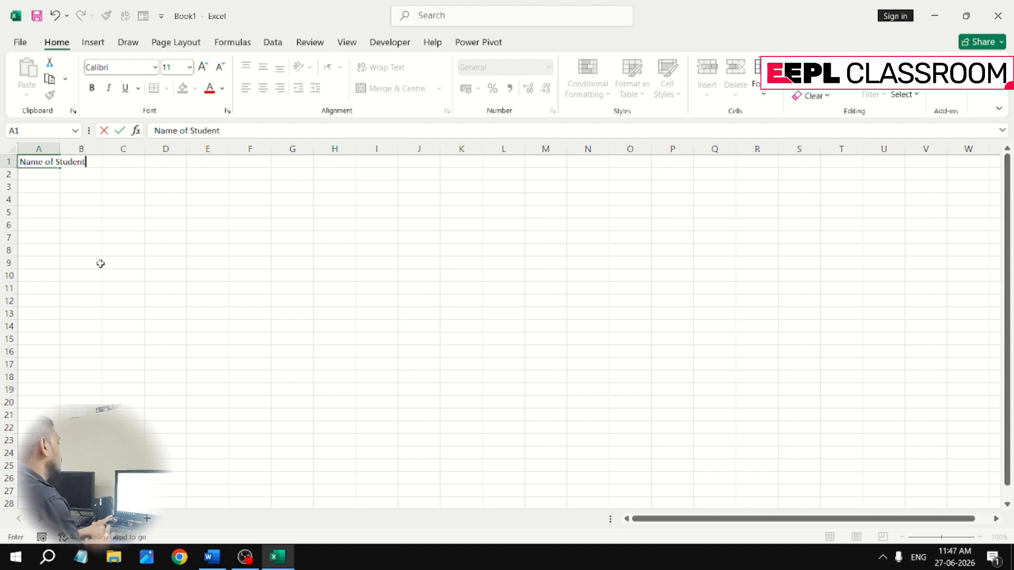
{"action": "key", "text": "Tab"}
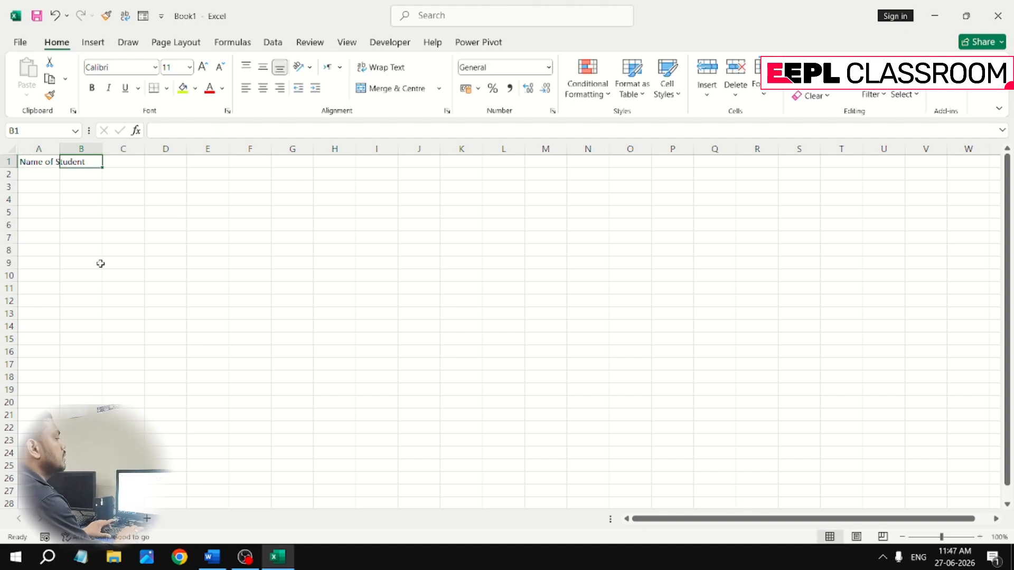
Step: Enter the subject headings Math, Sci, Eng, Hindi and SSt in cells B1 to F1
{"action": "type", "text": "Mat"}
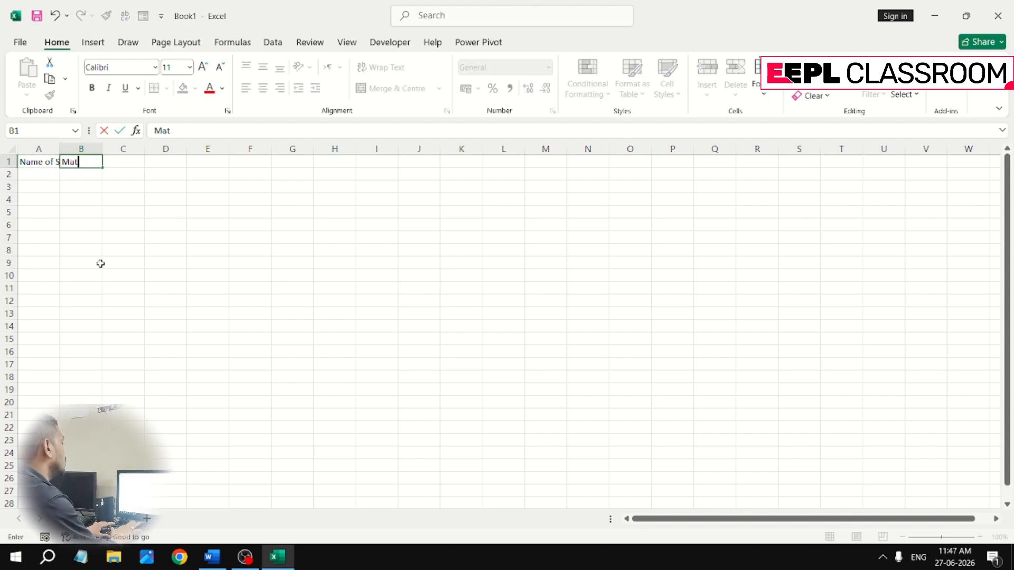
{"action": "type", "text": "h"}
{"action": "key", "text": "Tab"}
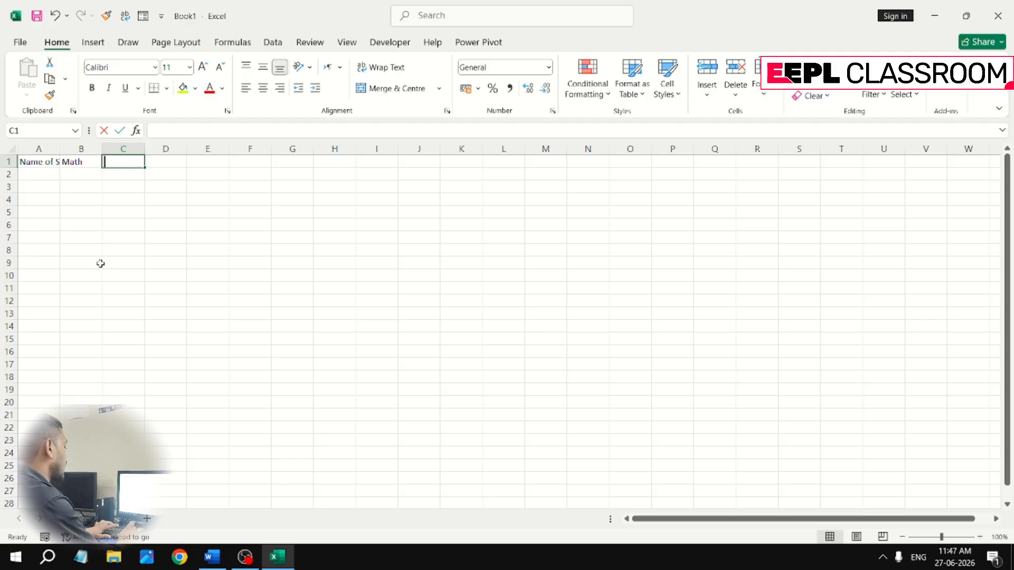
{"action": "type", "text": "Svc"}
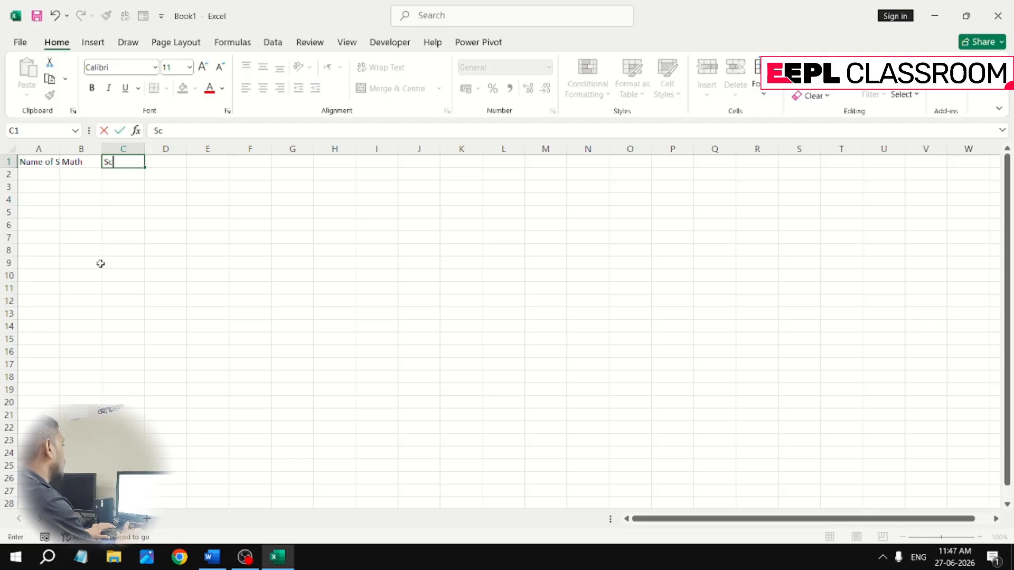
{"action": "key", "text": "Tab"}
{"action": "type", "text": "Eng"}
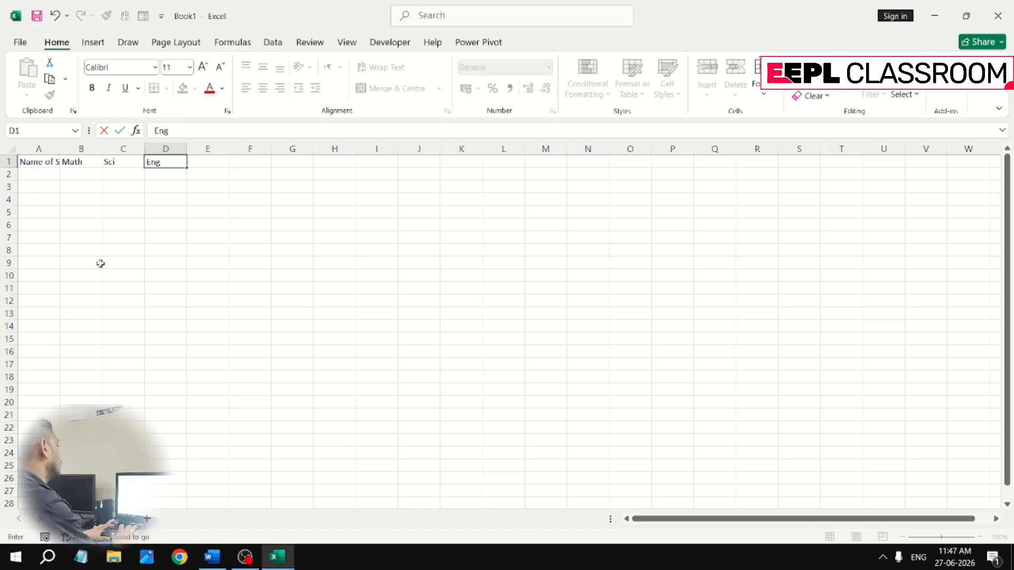
{"action": "key", "text": "Tab"}
{"action": "type", "text": "Hi"}
{"action": "key", "text": "Tab"}
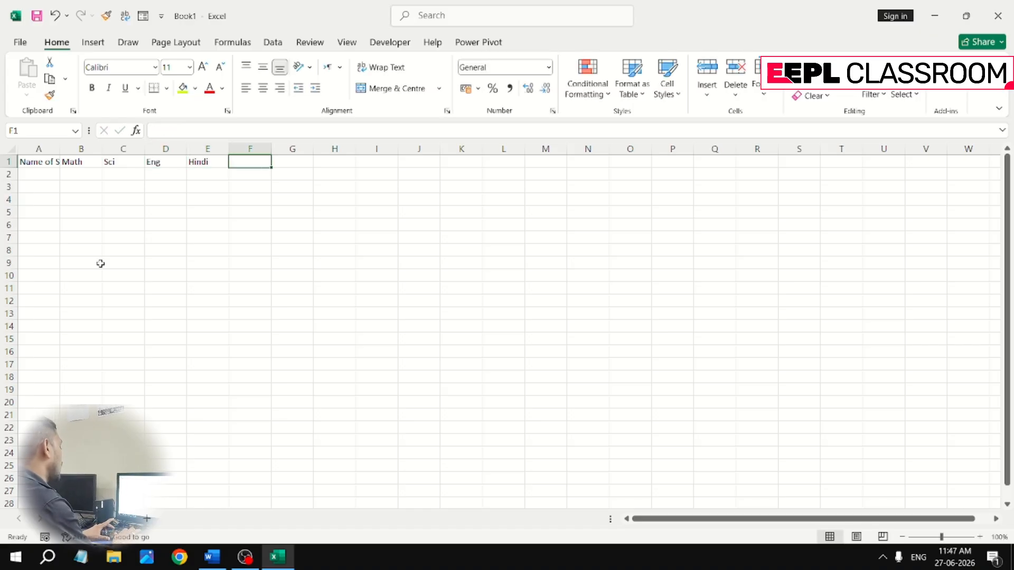
{"action": "type", "text": "SSt"}
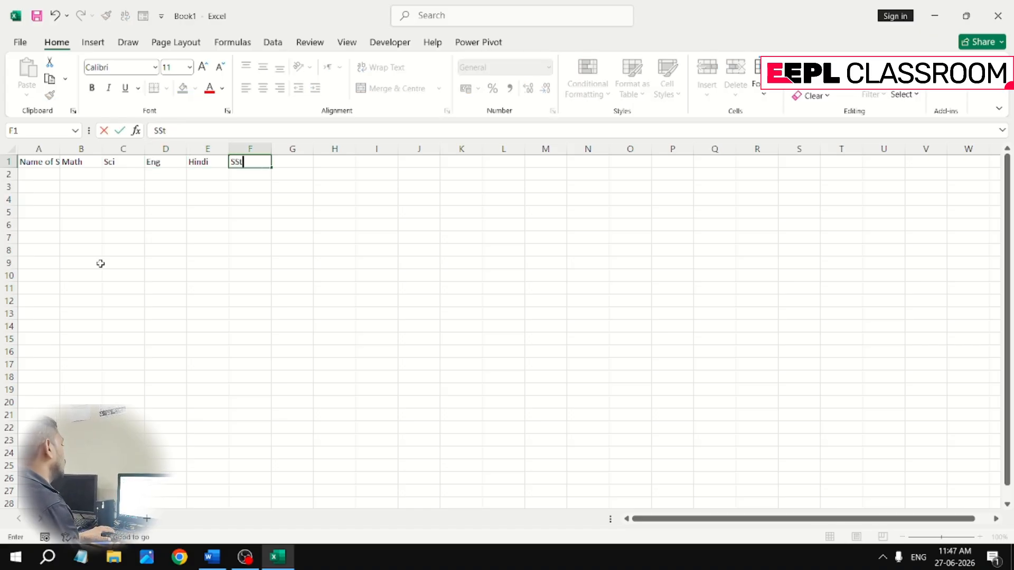
{"action": "key", "text": "Tab"}
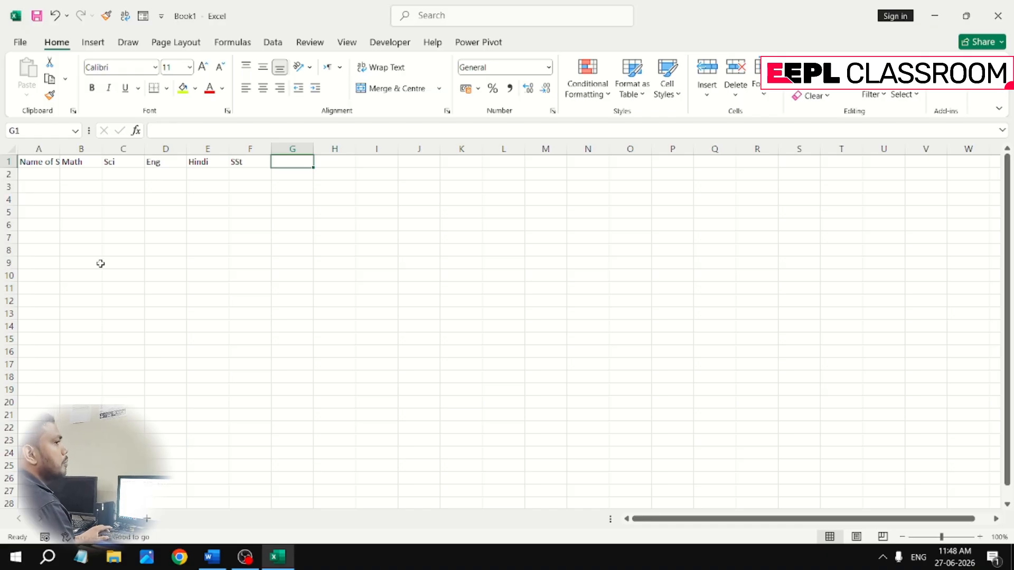
Step: Add the headings Total and Percentage in cells G1 and H1
{"action": "type", "text": "Total"}
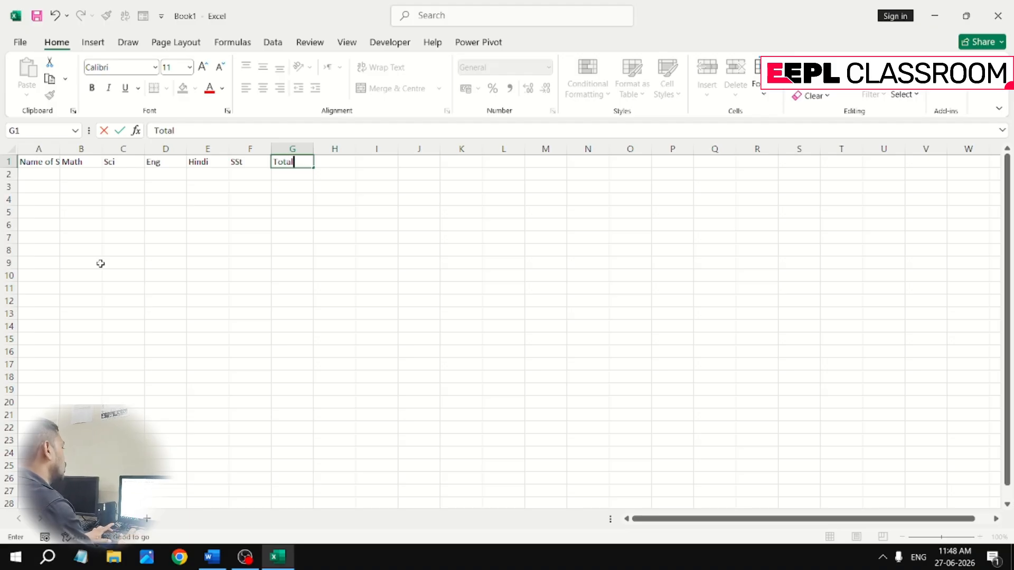
{"action": "key", "text": "Tab"}
{"action": "type", "text": "Ma"}
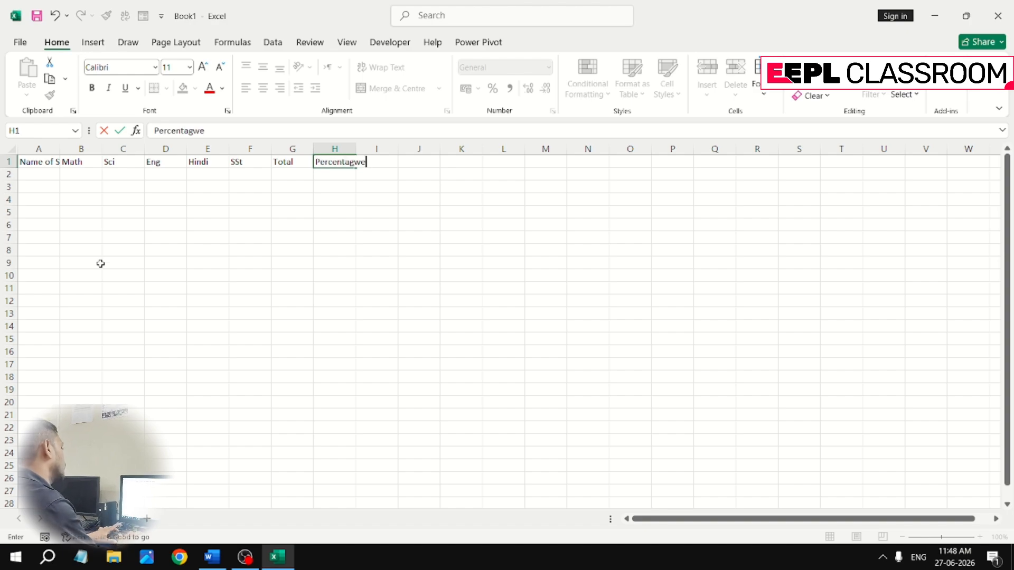
{"action": "key", "text": "Tab"}
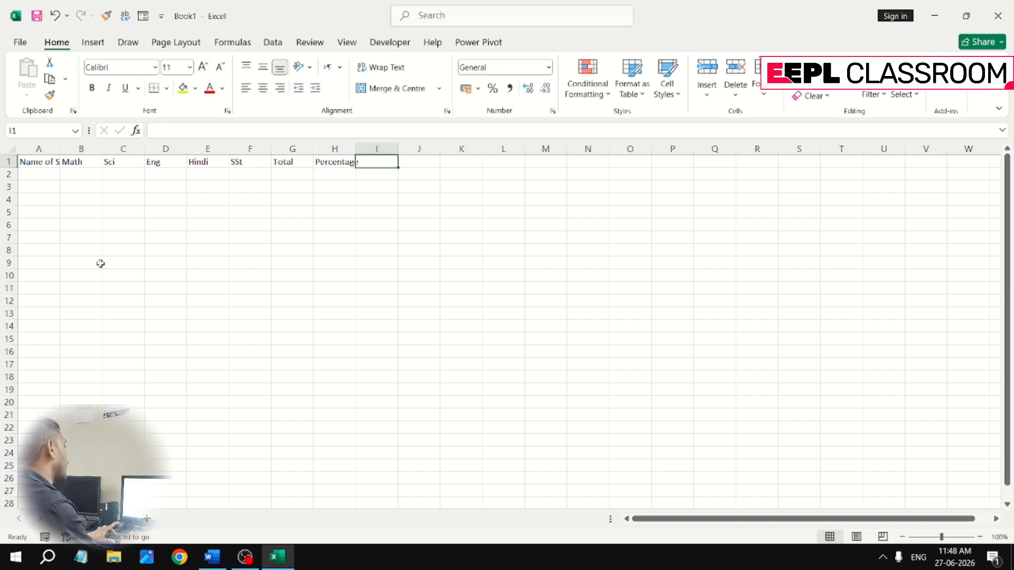
Step: Enter the headings Max, Min, Count, CountA and Count Blank in cells I1 to M1
{"action": "type", "text": "Max"}
{"action": "key", "text": "Tab"}
{"action": "type", "text": "Mi"}
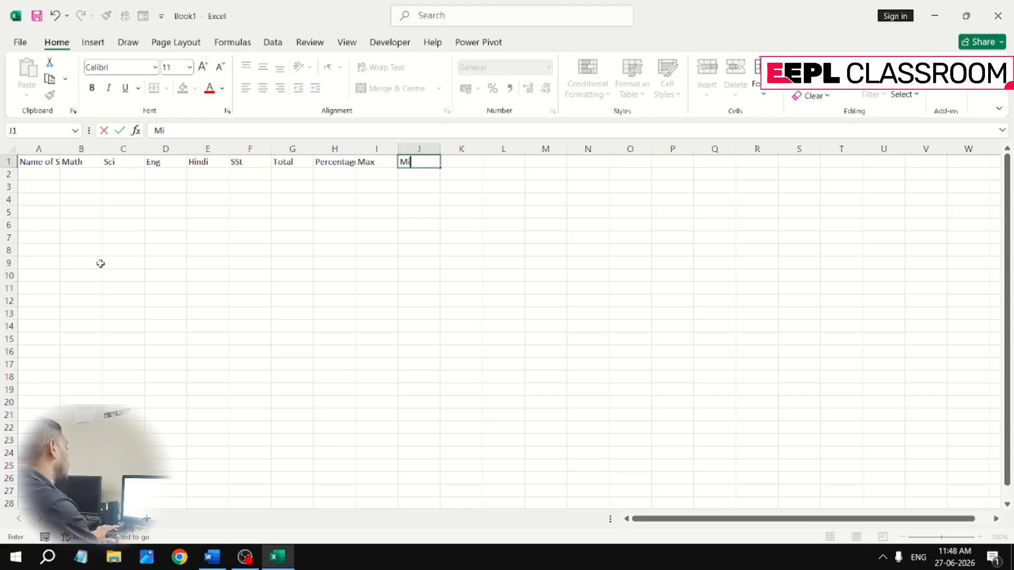
{"action": "key", "text": "Tab"}
{"action": "type", "text": "Cou"}
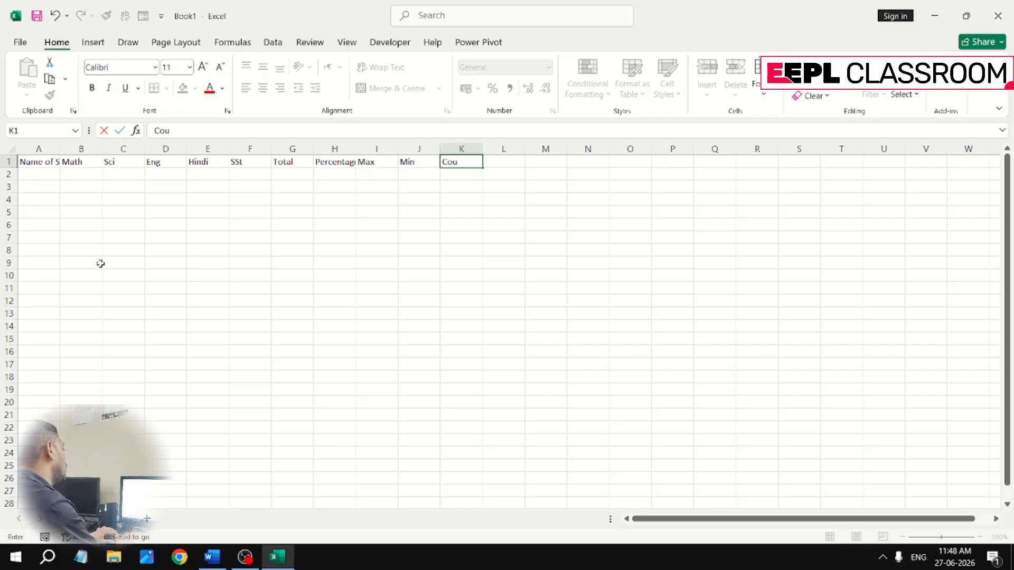
{"action": "type", "text": "nt"}
{"action": "key", "text": "Tab"}
{"action": "type", "text": "C"}
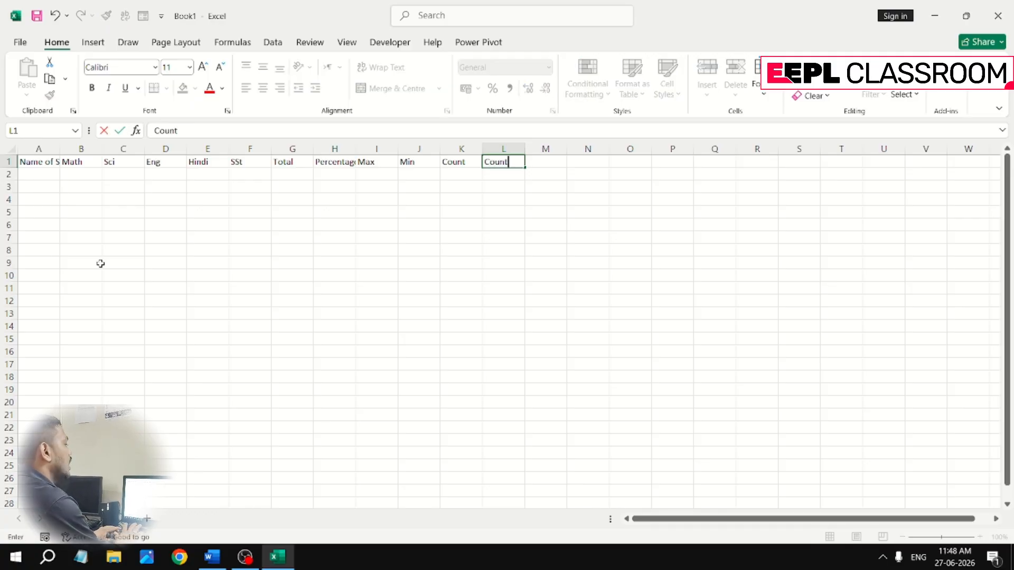
{"action": "key", "text": "Tab"}
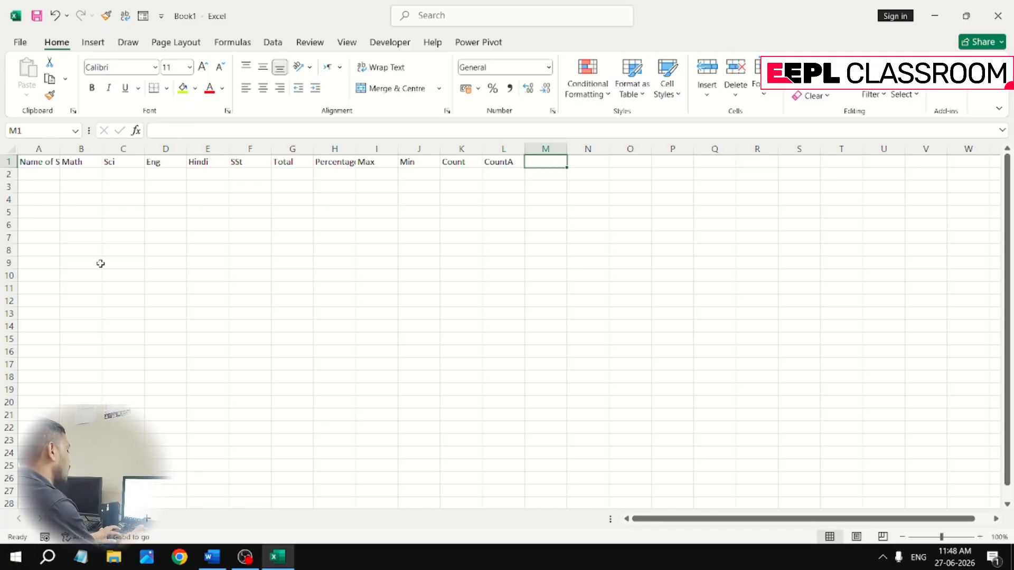
{"action": "type", "text": "Count Blank"}
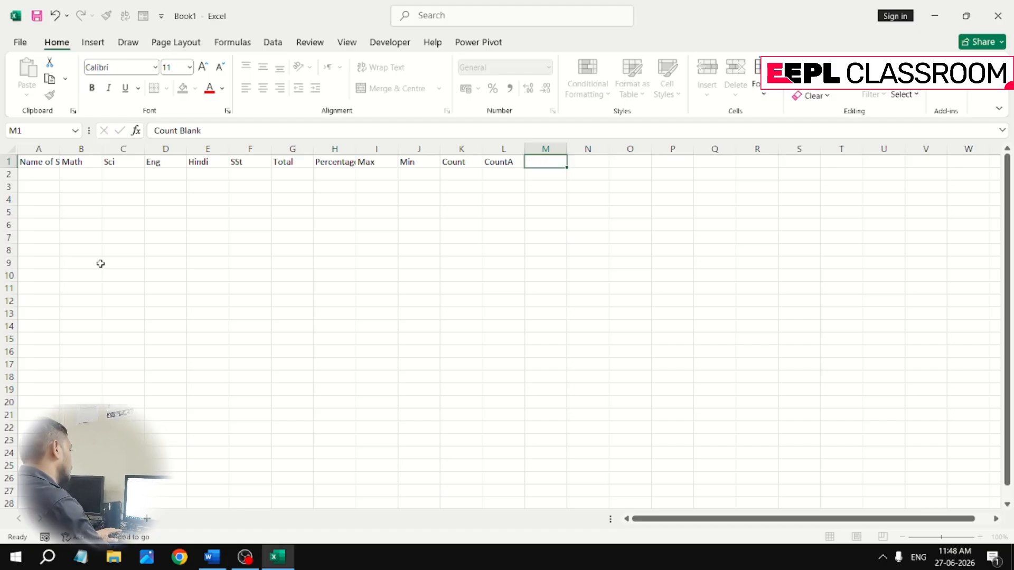
{"action": "key", "text": "Return"}
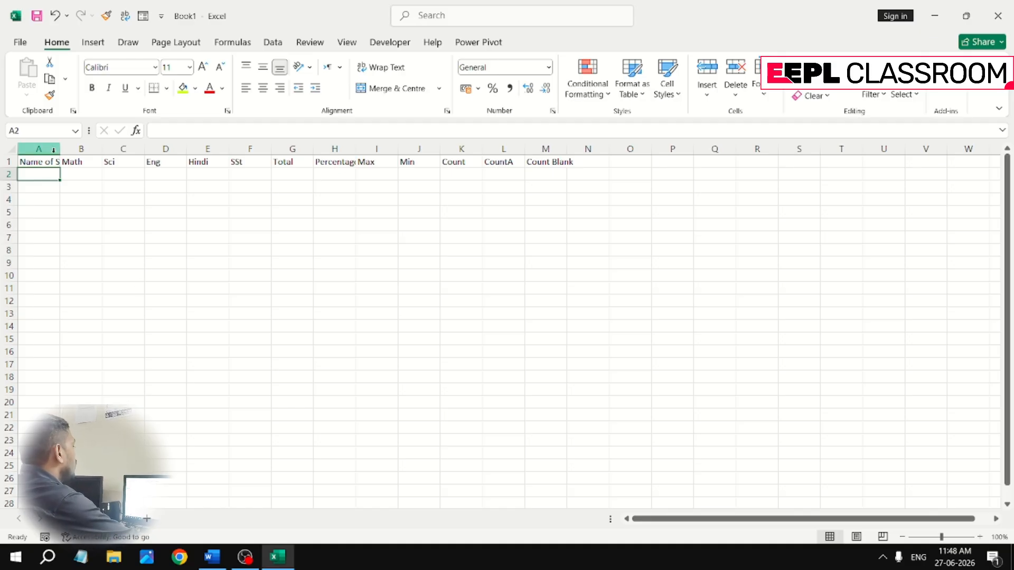
Step: Widen column A for its heading and list the five students' first names in cells A2 to A6
{"action": "left_click_drag", "start_coordinate": [60, 149], "coordinate": [83, 152]}
{"action": "type", "text": "yush"}
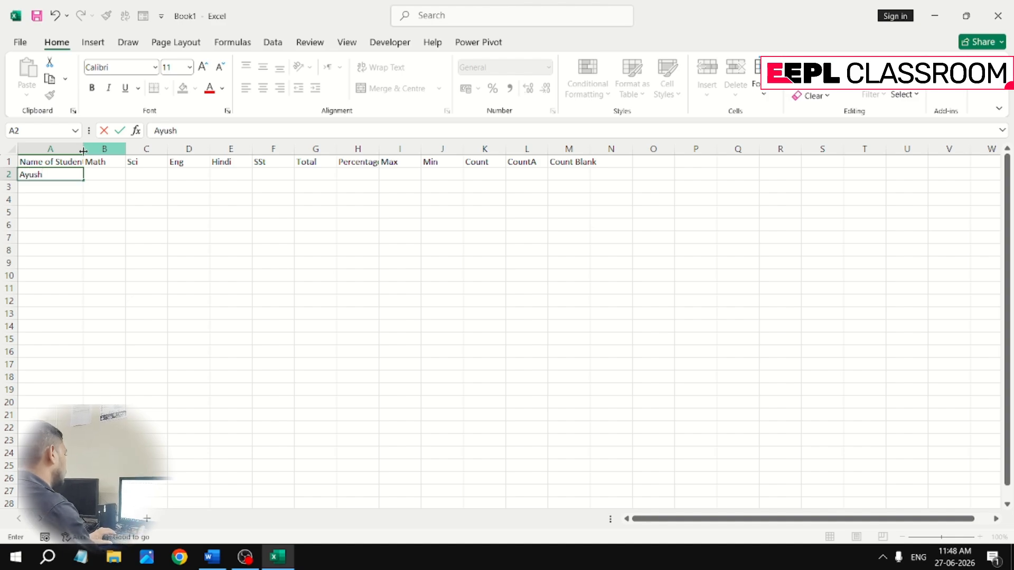
{"action": "key", "text": "Return"}
{"action": "type", "text": "Rohan"}
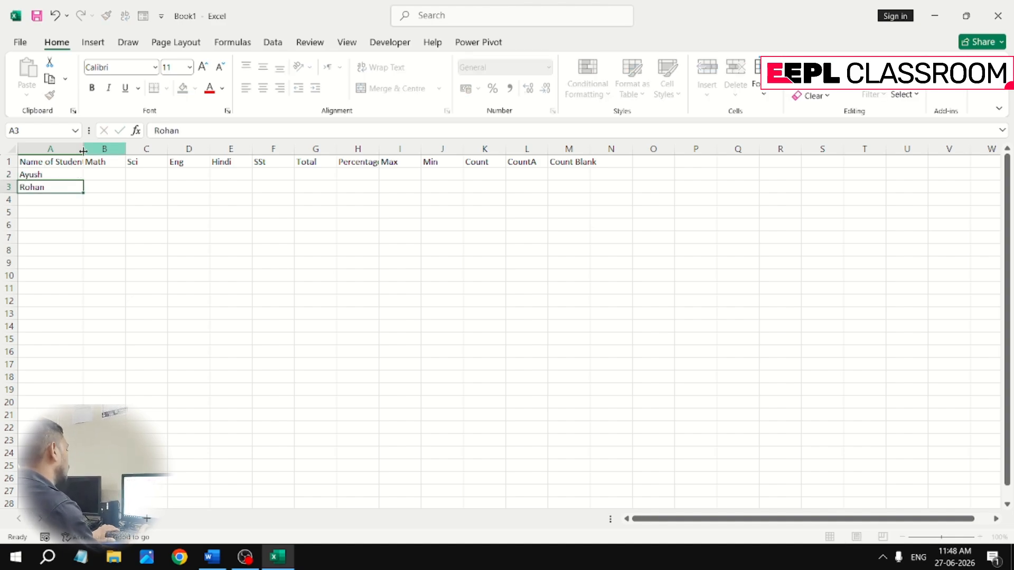
{"action": "key", "text": "Return"}
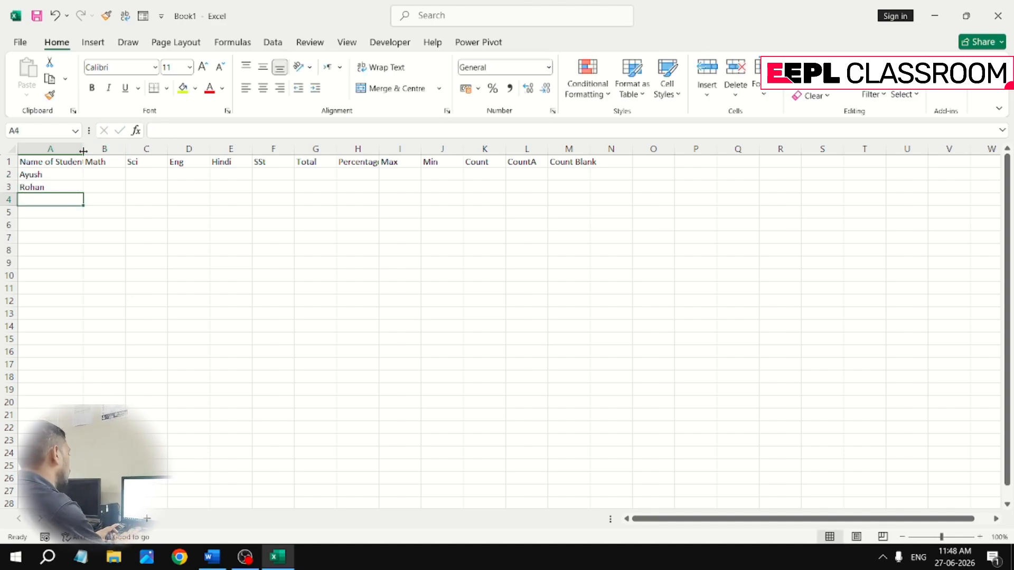
{"action": "type", "text": "Ravh"}
{"action": "key", "text": "BackSpace"}
{"action": "type", "text": "i"}
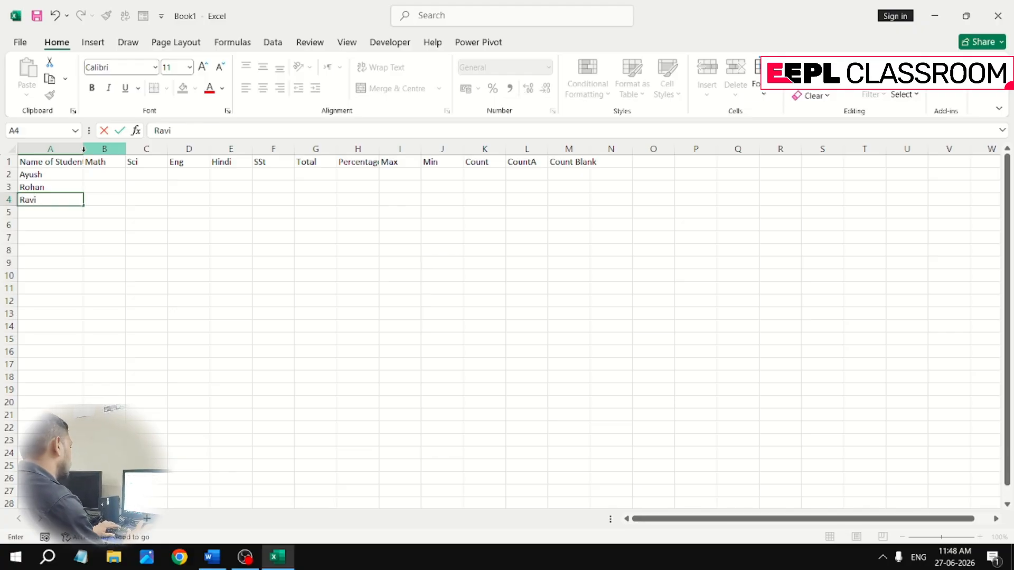
{"action": "key", "text": "Return"}
{"action": "type", "text": "Ravihul"}
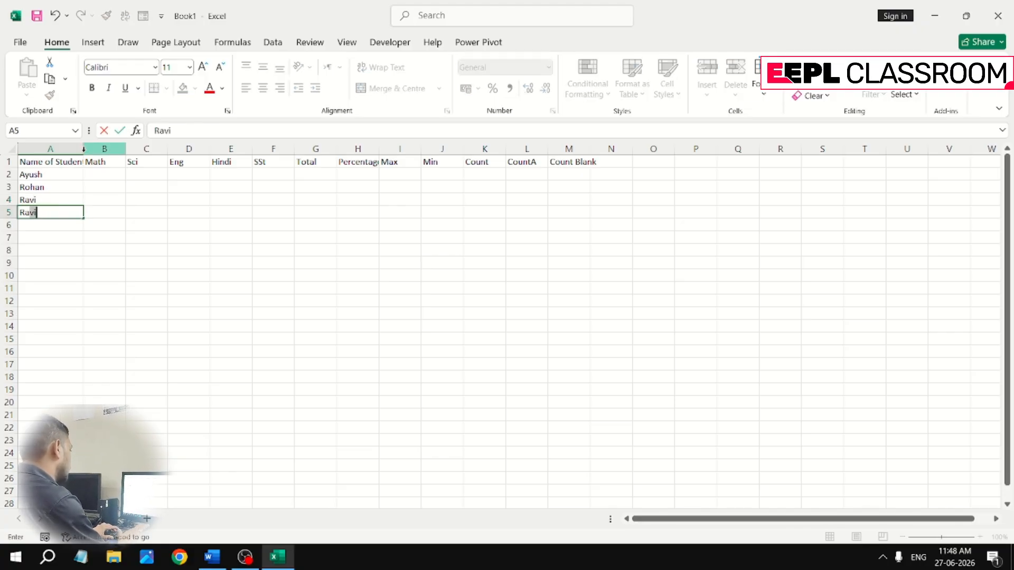
{"action": "key", "text": "Return"}
{"action": "type", "text": "Ranjan"}
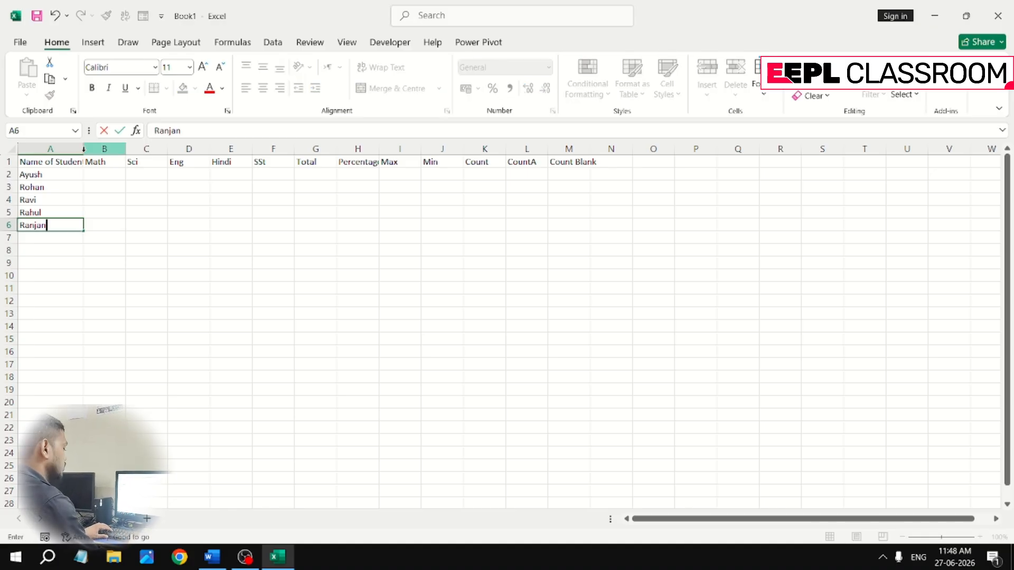
{"action": "key", "text": "Return"}
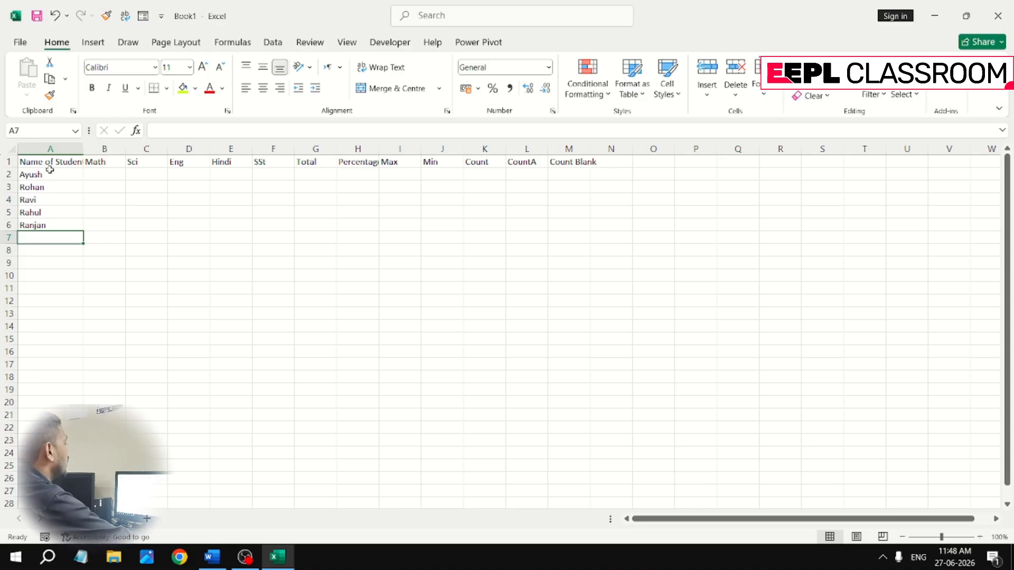
Step: Fill B2:F6 with random marks using the formula =RANDBETWEEN(50,90) in every cell
{"action": "left_click_drag", "start_coordinate": [92, 174], "coordinate": [257, 222]}
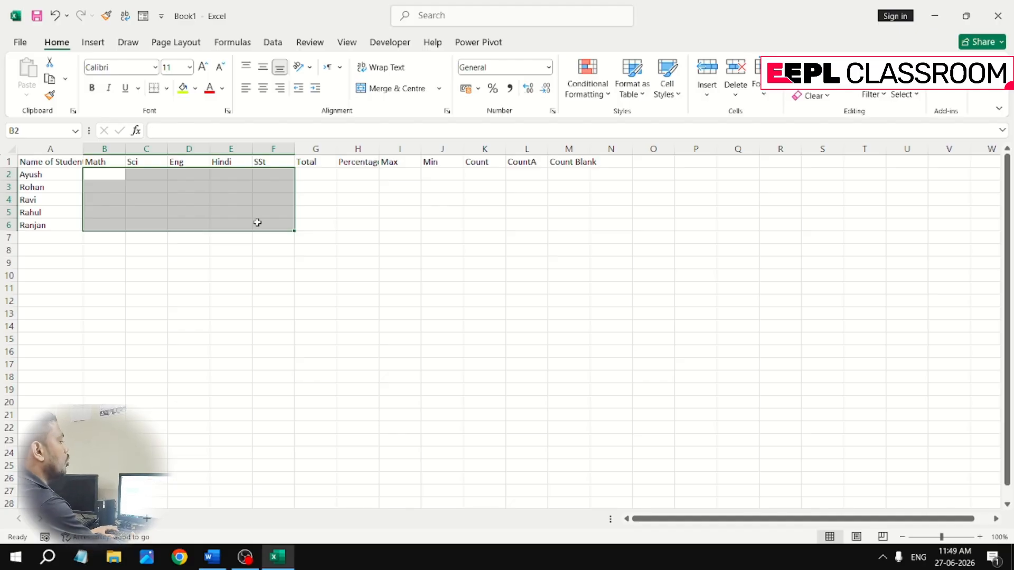
{"action": "type", "text": "=r"}
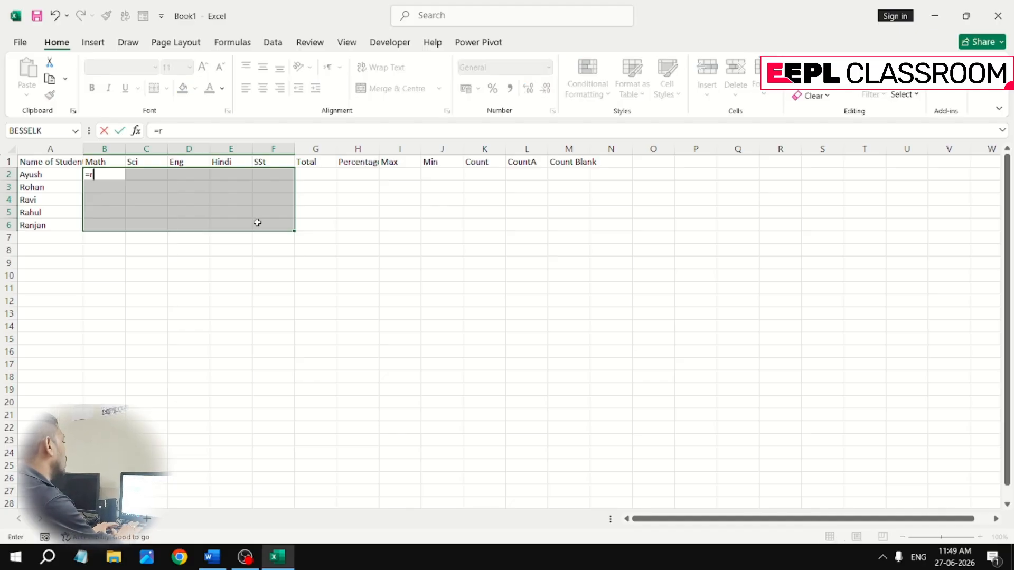
{"action": "type", "text": "and"}
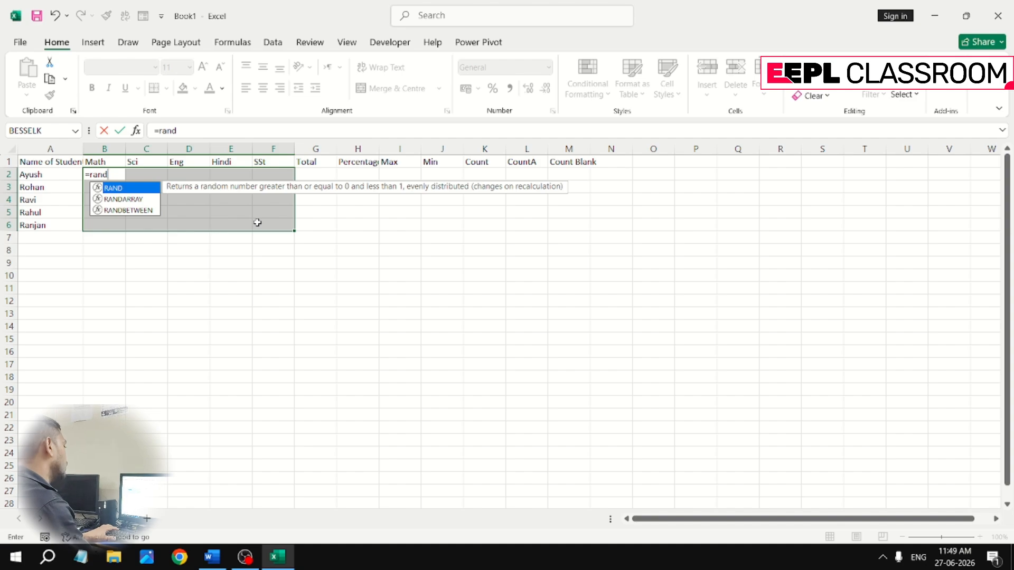
{"action": "key", "text": "Down"}
{"action": "key", "text": "Down"}
{"action": "key", "text": "Tab"}
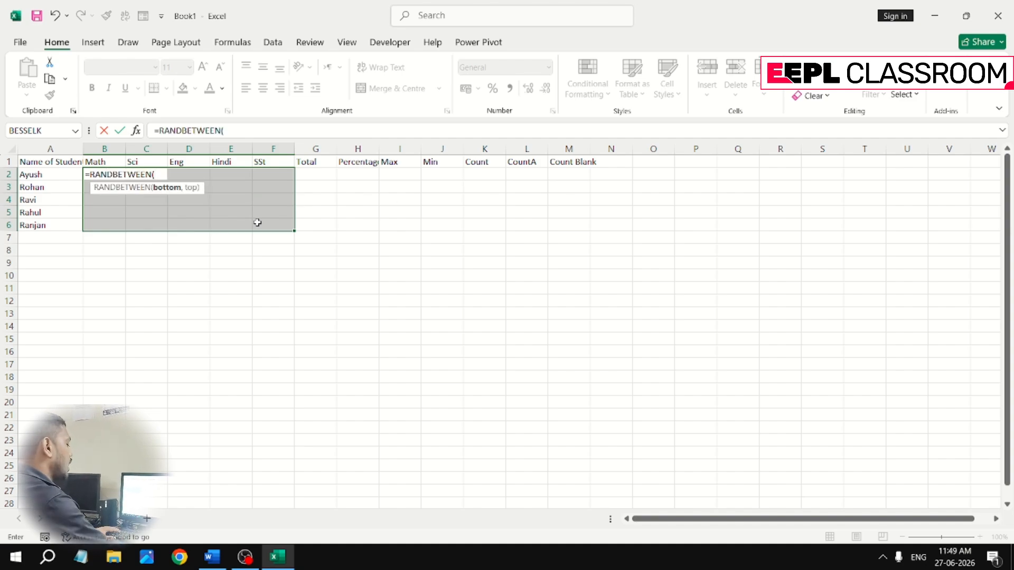
{"action": "type", "text": "50,"}
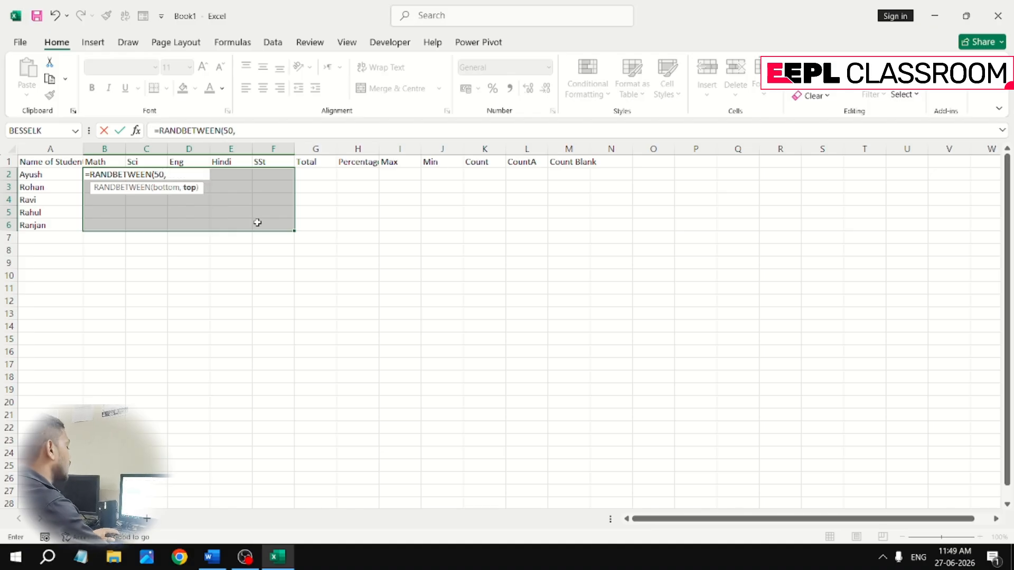
{"action": "type", "text": "90"}
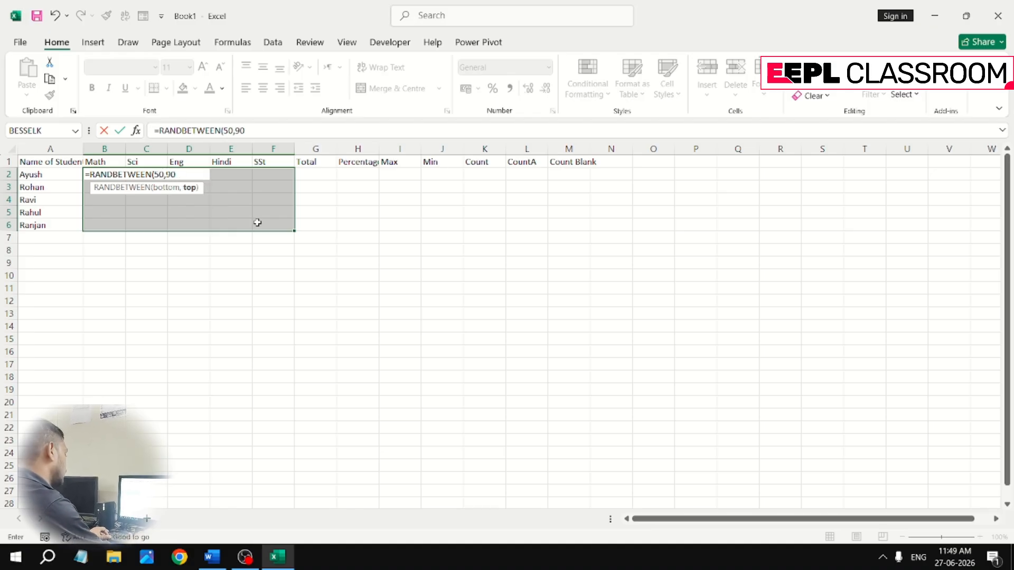
{"action": "type", "text": ")"}
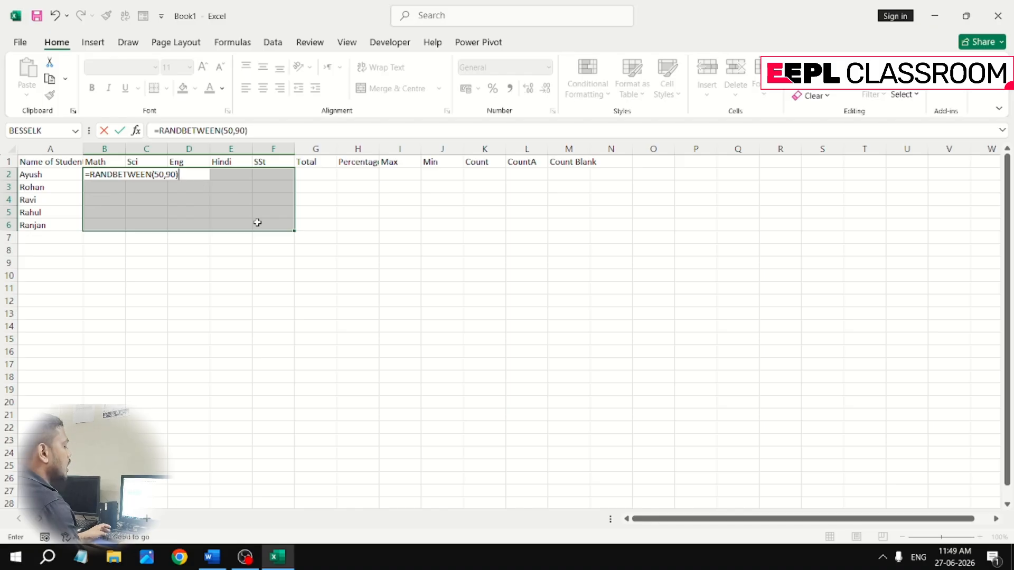
{"action": "key", "text": "ctrl+Return"}
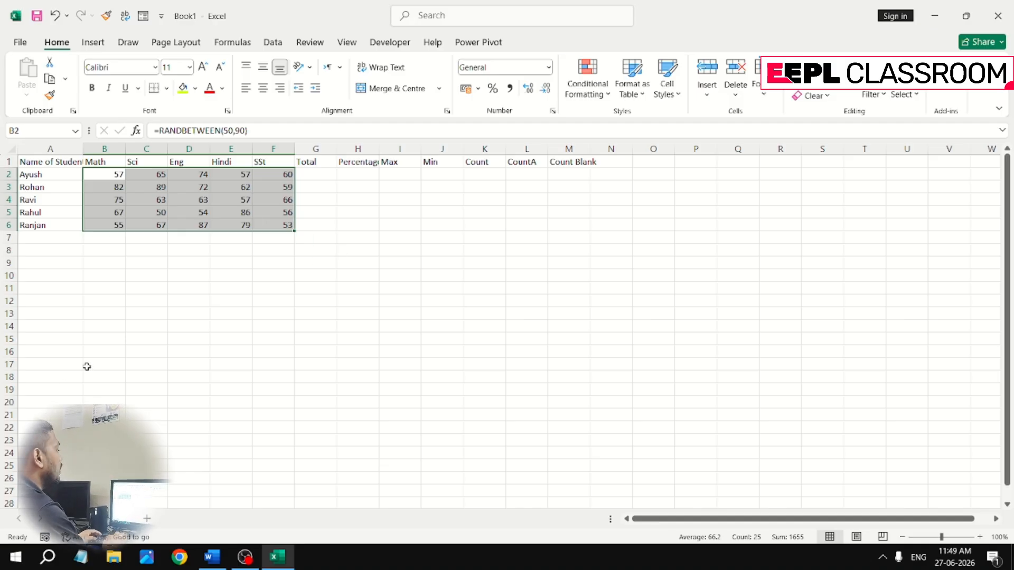
Step: Replace the random-number formulas in B2:F6 with fixed marks by copying the range and pasting it over itself as values only
{"action": "key", "text": "ctrl+c"}
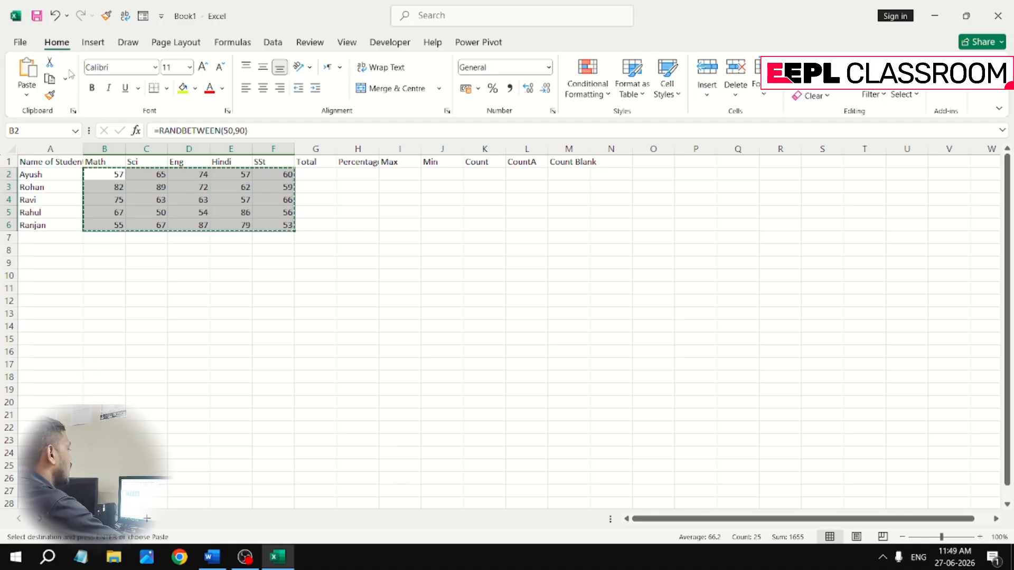
{"action": "left_click", "coordinate": [35, 96]}
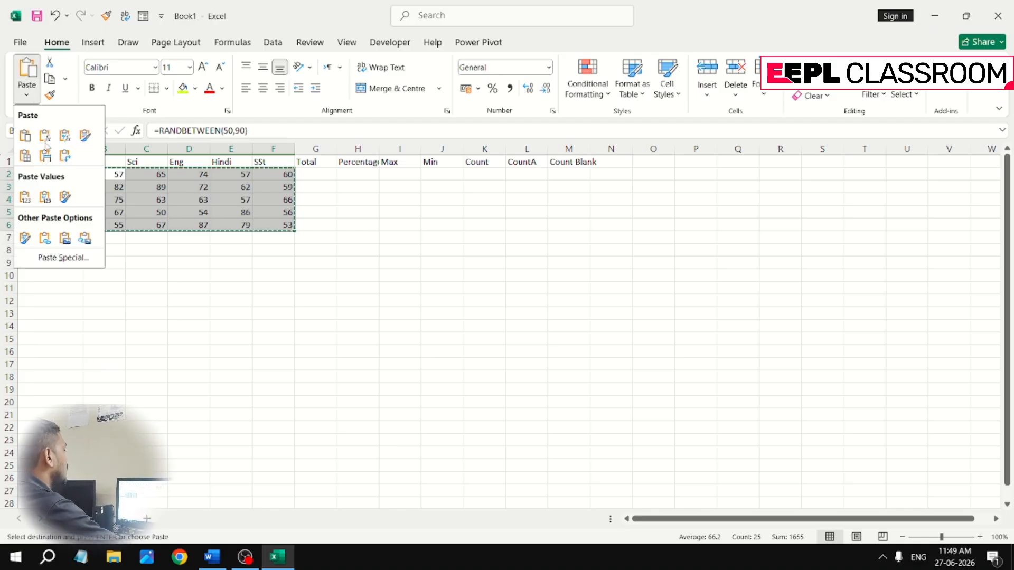
{"action": "left_click", "coordinate": [25, 197]}
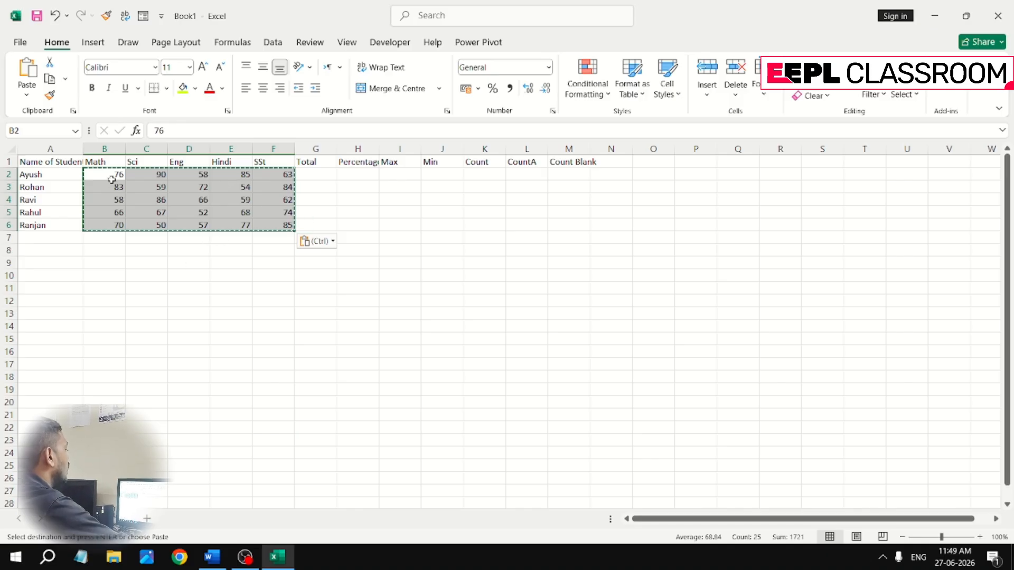
Step: Enter the formula =SUM(B2:F2) in cell G2 to total the first student's marks
{"action": "left_click", "coordinate": [325, 174]}
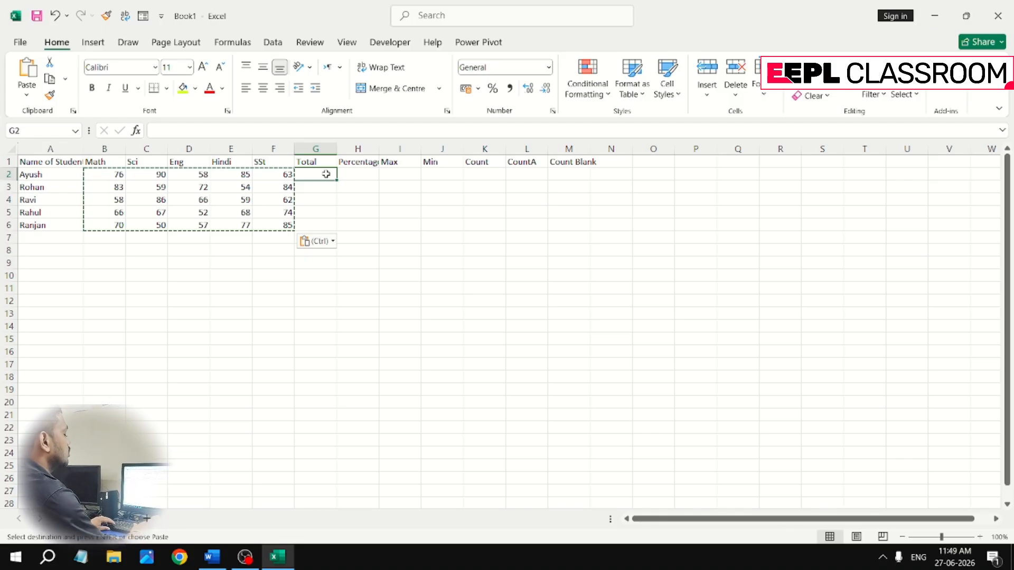
{"action": "type", "text": "="}
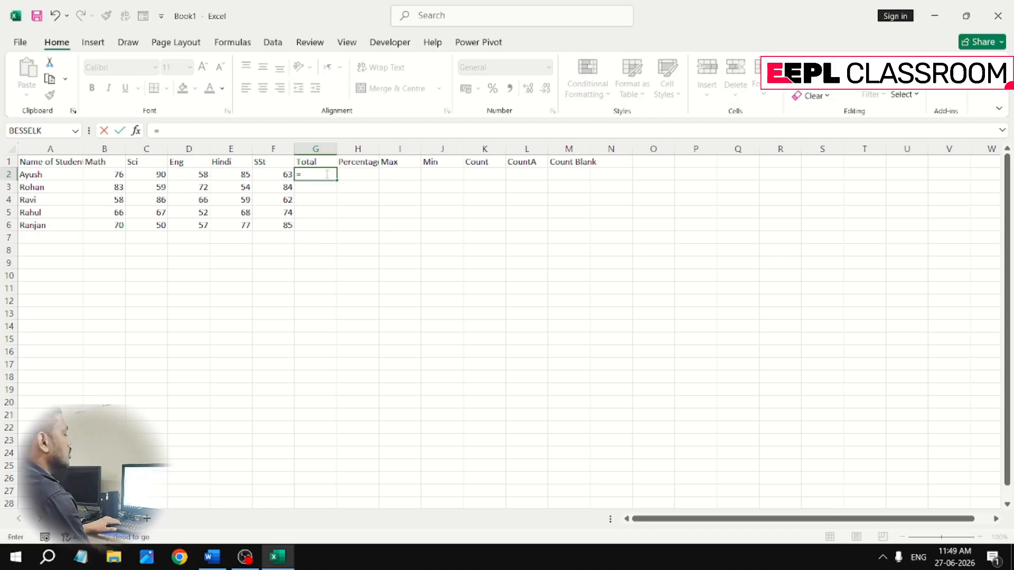
{"action": "type", "text": "sum"}
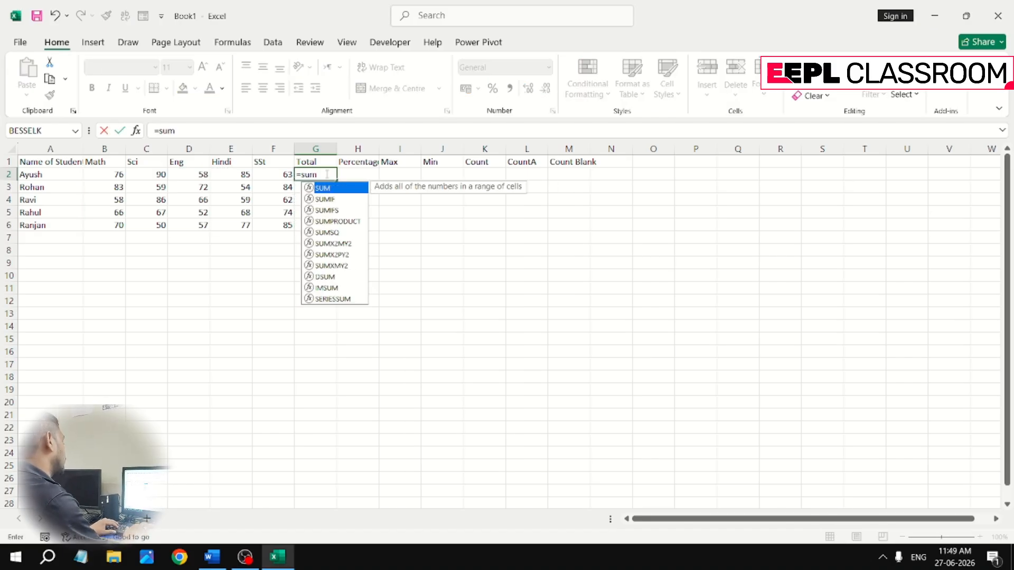
{"action": "key", "text": "Tab"}
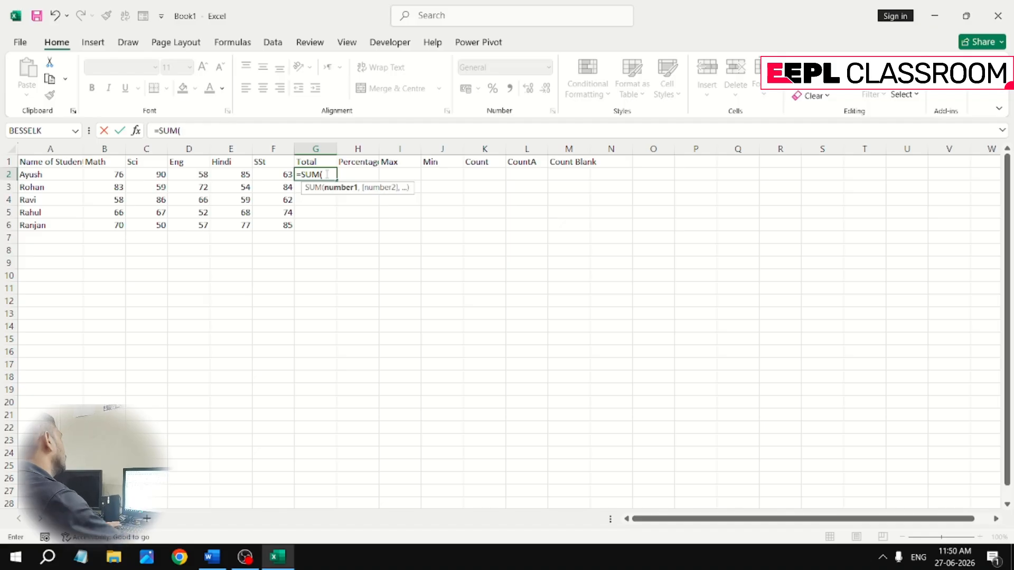
{"action": "left_click", "coordinate": [104, 172]}
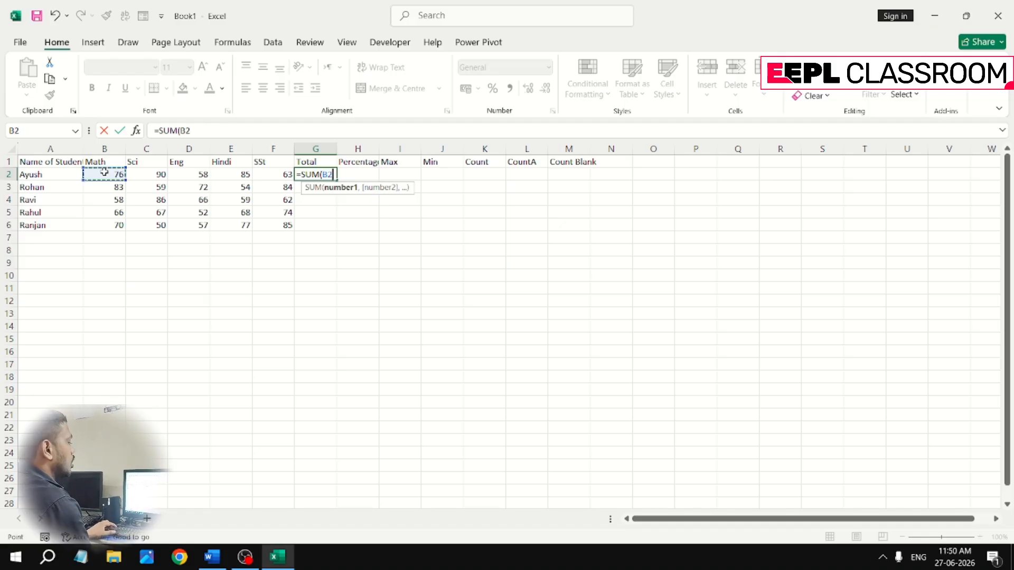
{"action": "key", "text": "shift+Right"}
{"action": "key", "text": "shift+Right"}
{"action": "key", "text": "shift+Right"}
{"action": "key", "text": "shift+Right"}
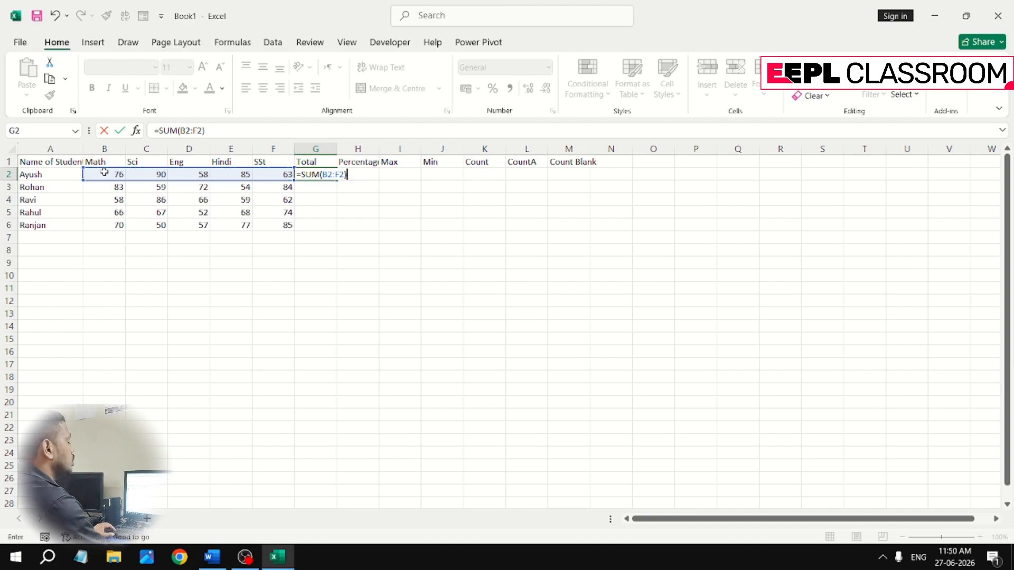
{"action": "key", "text": "Return"}
Step: Fill the total formula from G2 down to G6 for all five students
{"action": "key", "text": "Up"}
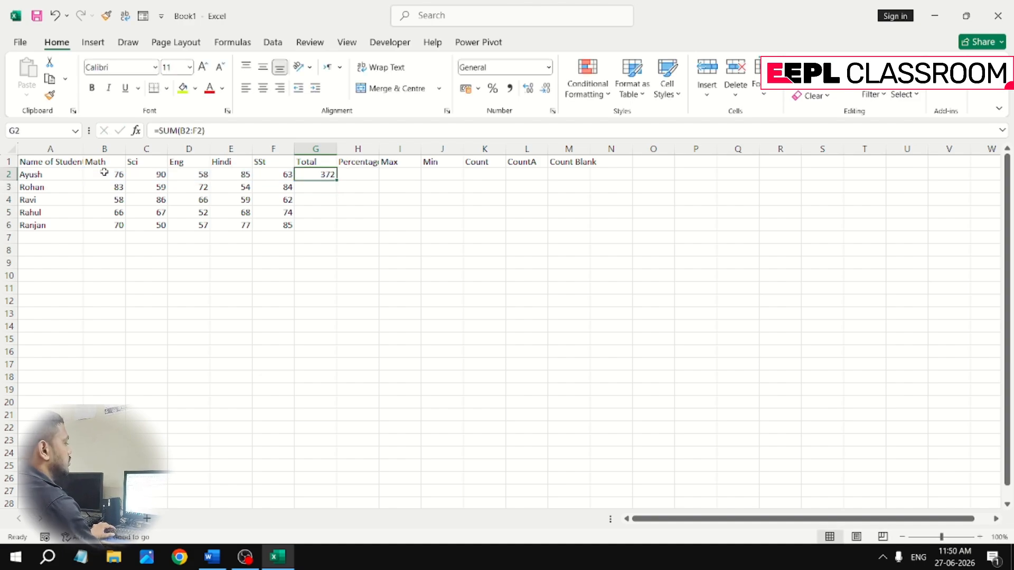
{"action": "key", "text": "shift+Down"}
{"action": "key", "text": "shift+Down"}
{"action": "key", "text": "shift+Down"}
{"action": "key", "text": "shift+Down"}
{"action": "key", "text": "ctrl+d"}
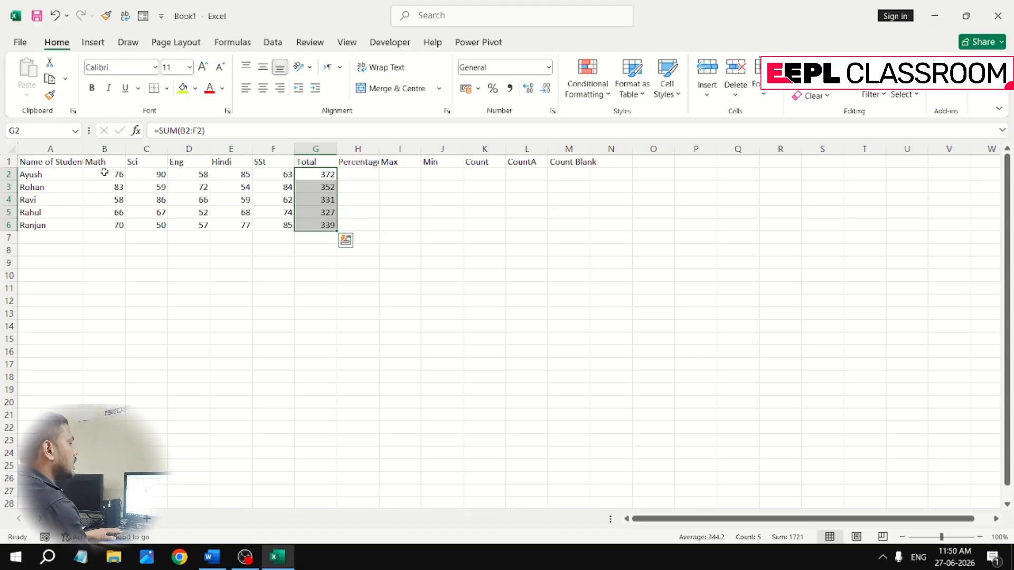
Step: Enter the formula =G2/5 in cell H2 for the first student's percentage
{"action": "key", "text": "Right"}
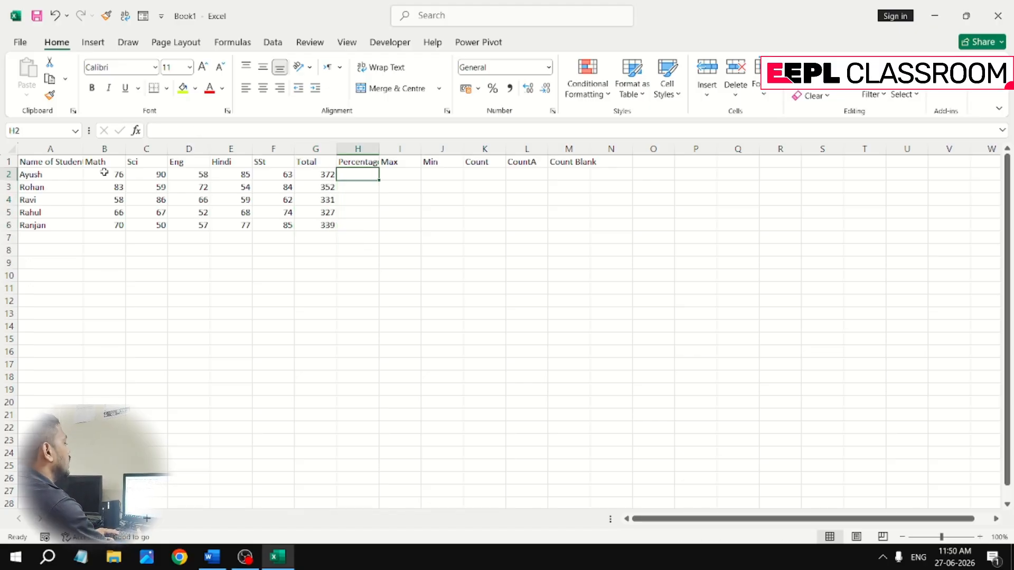
{"action": "type", "text": "="}
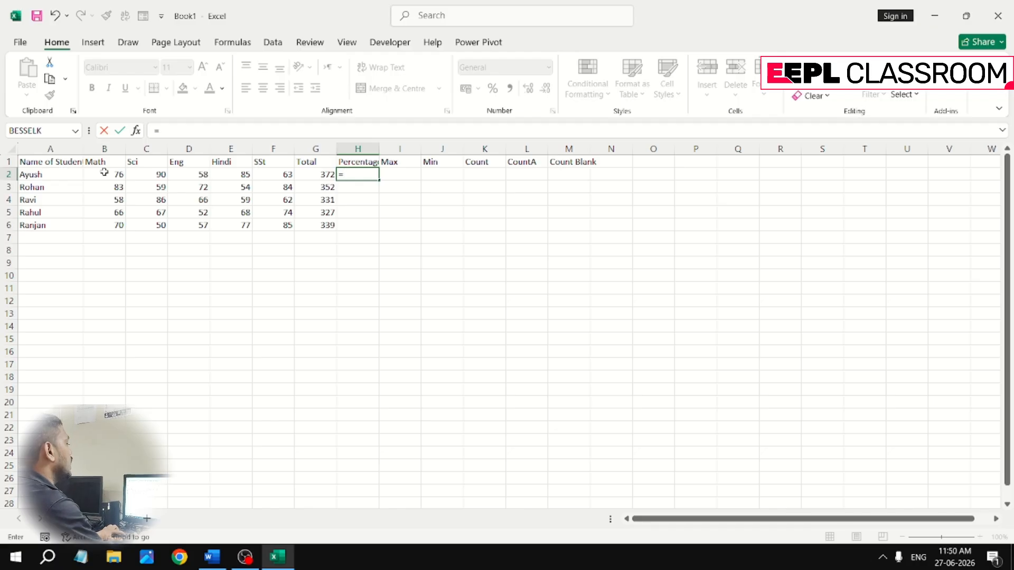
{"action": "key", "text": "Left"}
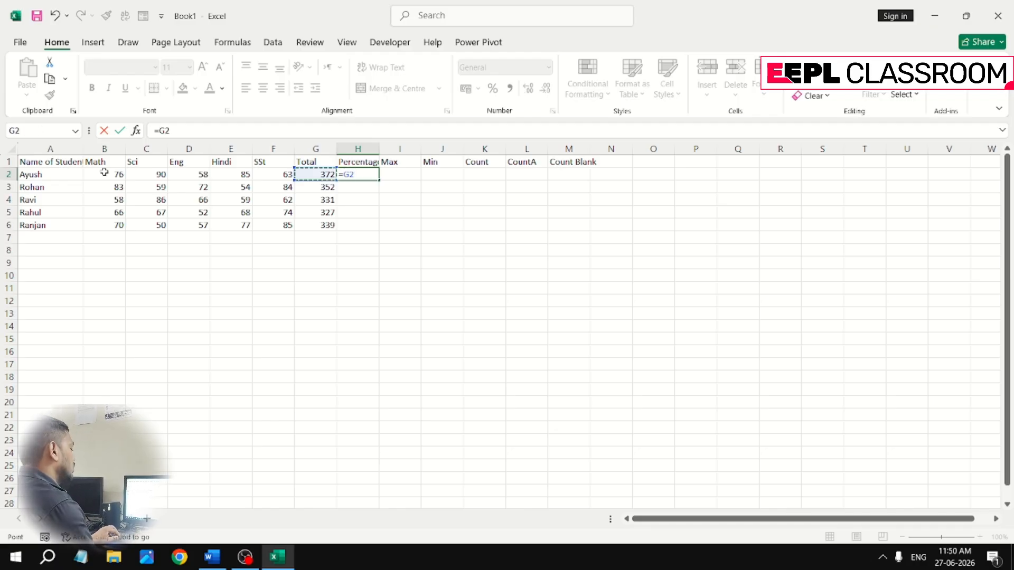
{"action": "type", "text": "/"}
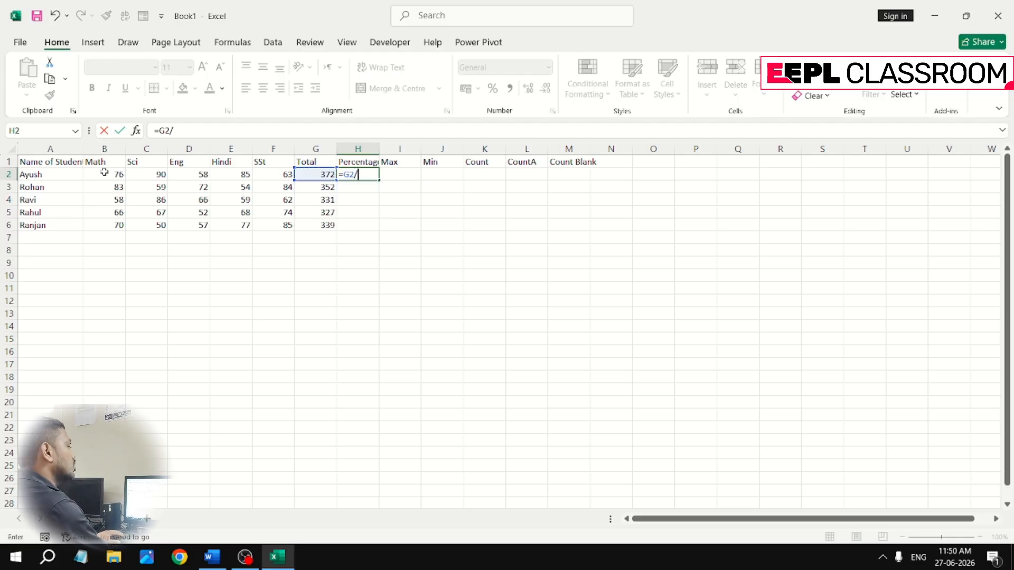
{"action": "type", "text": "5"}
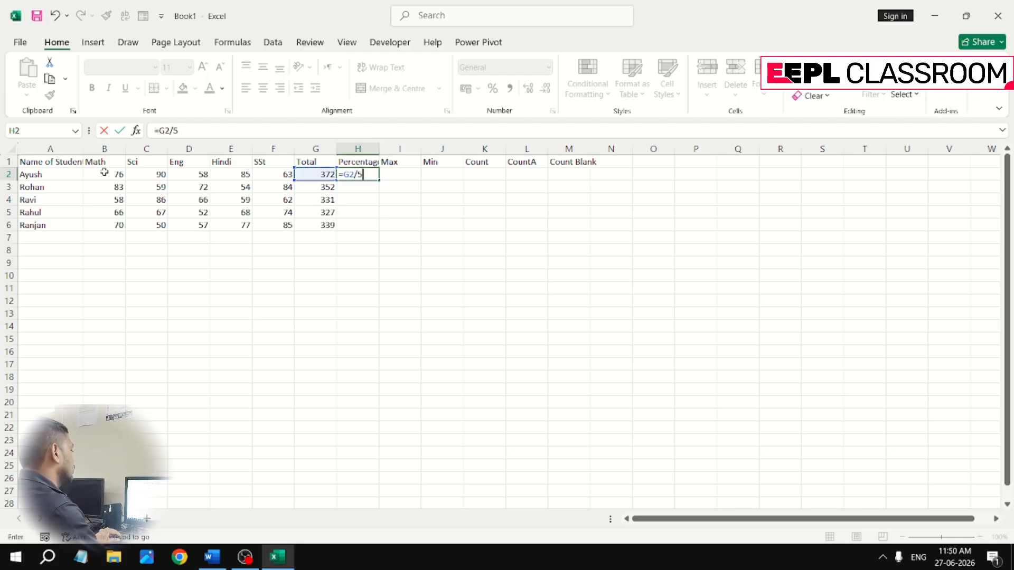
{"action": "key", "text": "Return"}
Step: Fill the =G2/5 percentage formula from H2 down to H6
{"action": "key", "text": "Up"}
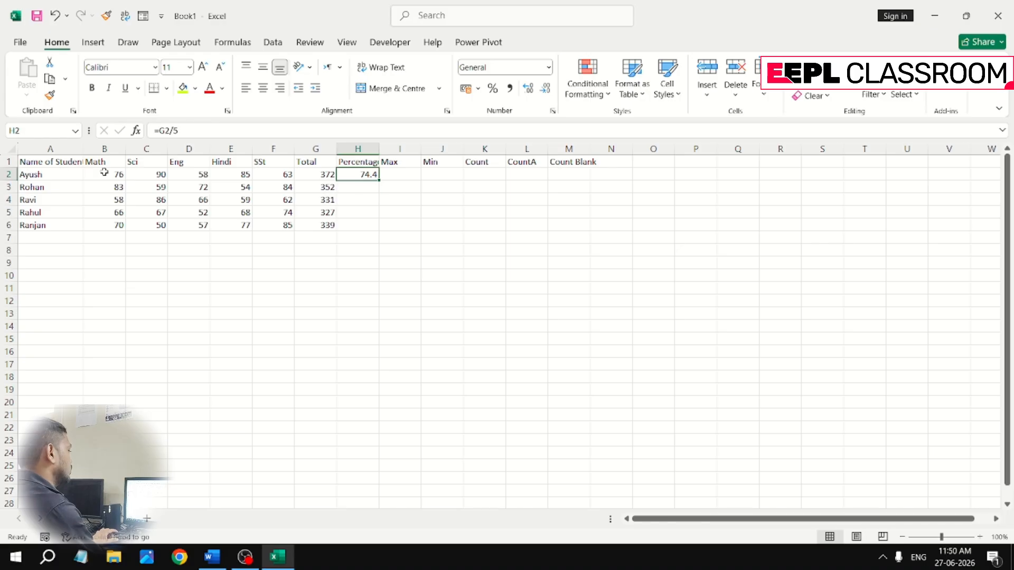
{"action": "key", "text": "shift+Down"}
{"action": "key", "text": "shift+Down"}
{"action": "key", "text": "shift+Down"}
{"action": "key", "text": "shift+Down"}
{"action": "key", "text": "ctrl+d"}
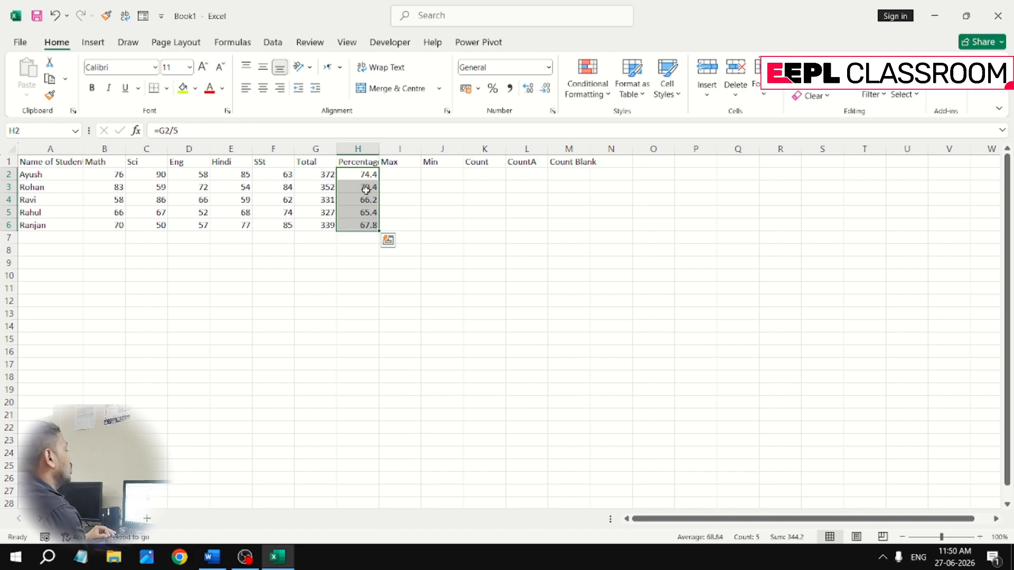
Step: Change the percentage formula in H2 to =G2/5/100
{"action": "left_click", "coordinate": [180, 130]}
{"action": "type", "text": "*100"}
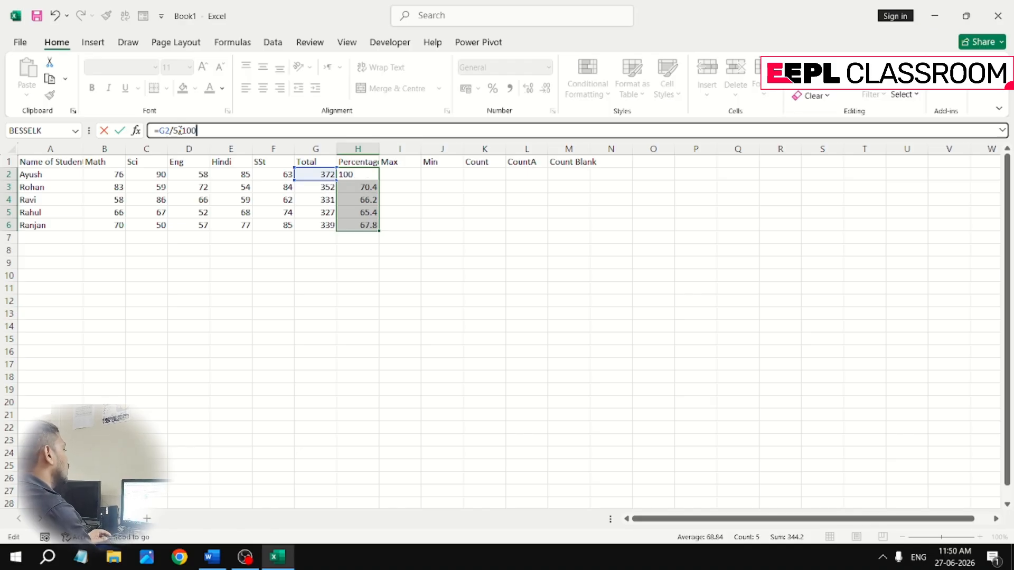
{"action": "key", "text": "Return"}
Step: Fill the revised percentage formula from H2 down to H6 and apply the Percentage number format to the range
{"action": "key", "text": "Up"}
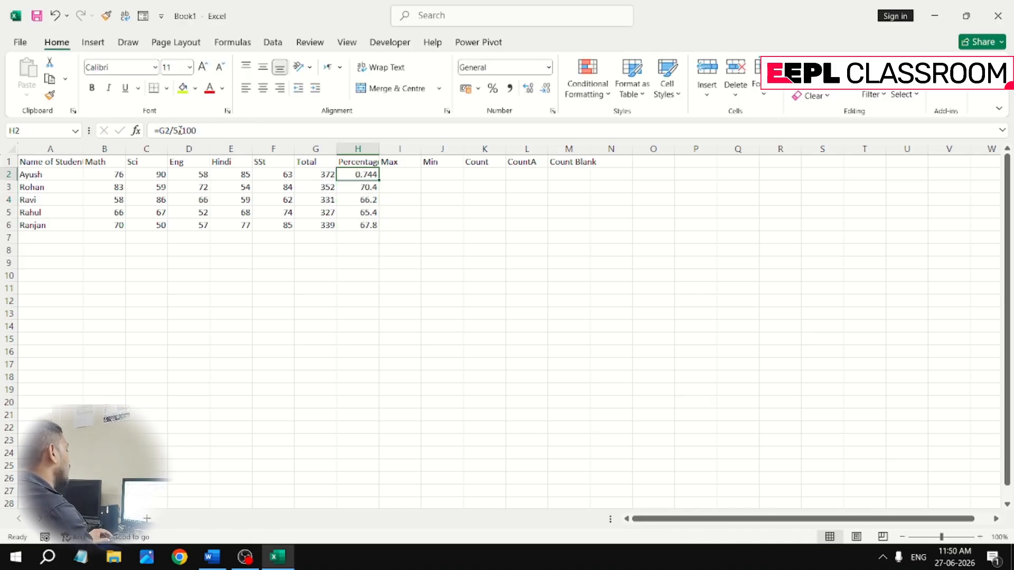
{"action": "key", "text": "shift+Down"}
{"action": "key", "text": "shift+Down"}
{"action": "key", "text": "shift+Down"}
{"action": "key", "text": "shift+Down"}
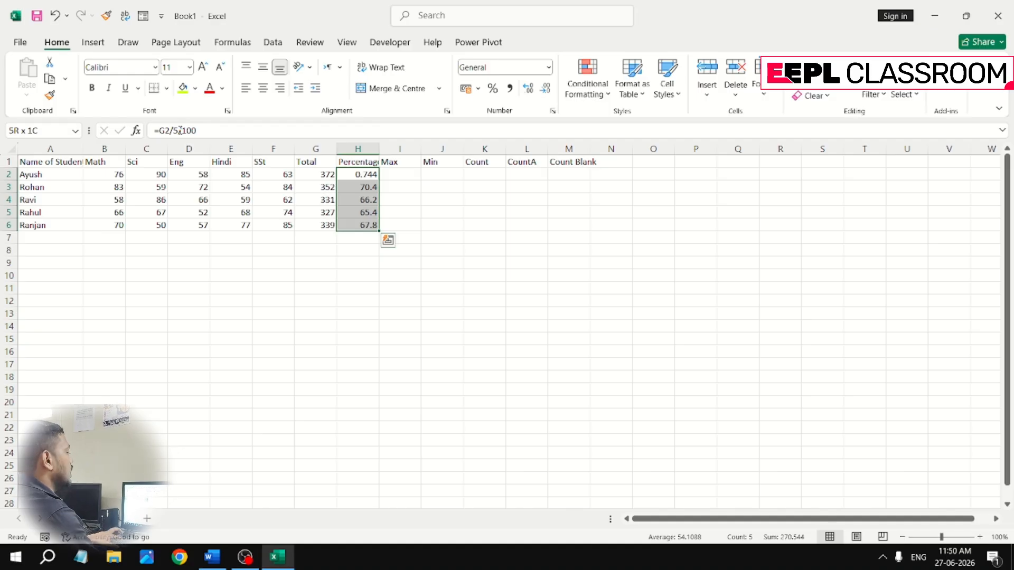
{"action": "key", "text": "ctrl+d"}
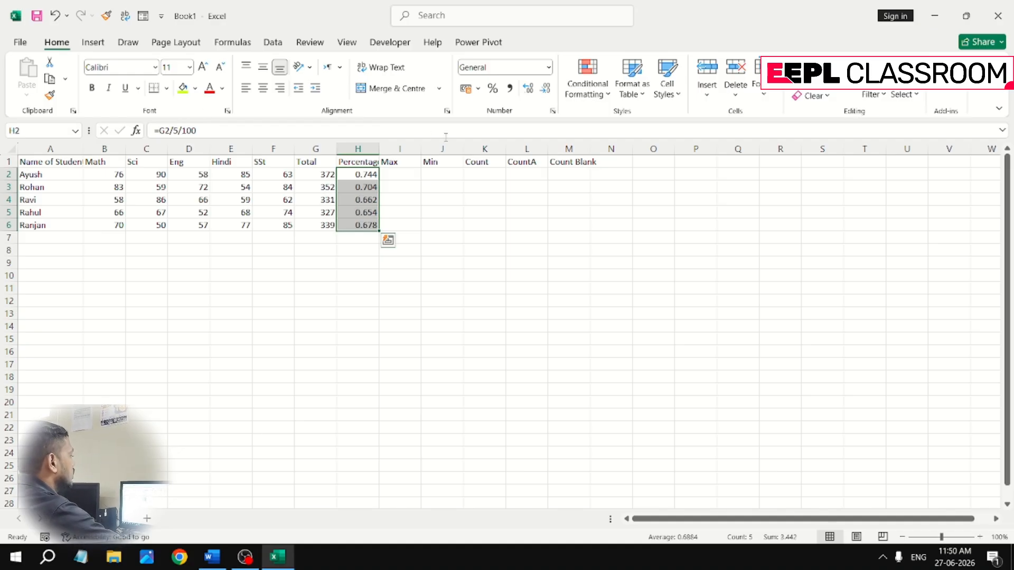
{"action": "left_click", "coordinate": [493, 89]}
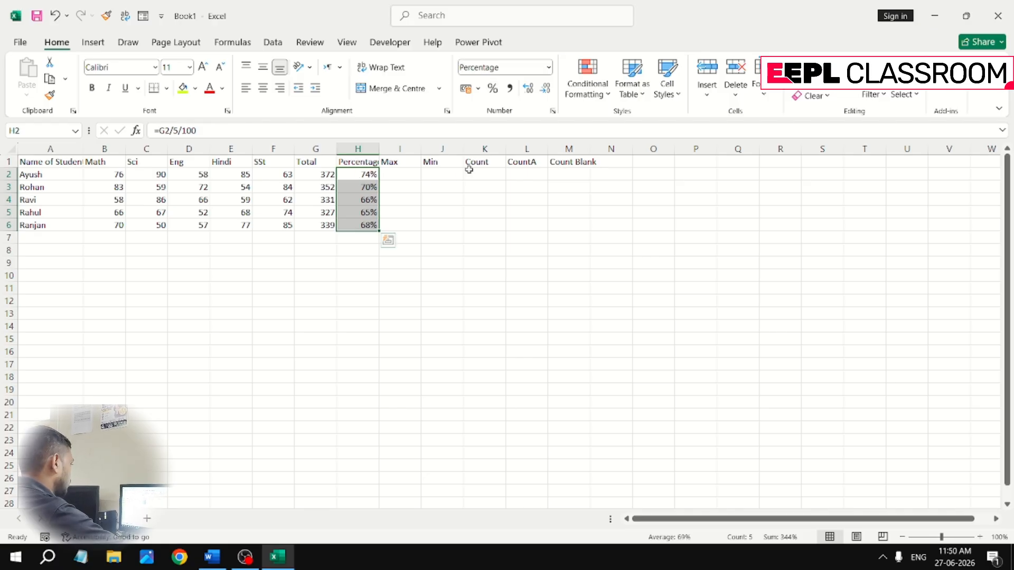
Step: Enter the formula =MAX(B2:B6) in cell I2 to find the highest Math mark
{"action": "left_click", "coordinate": [414, 174]}
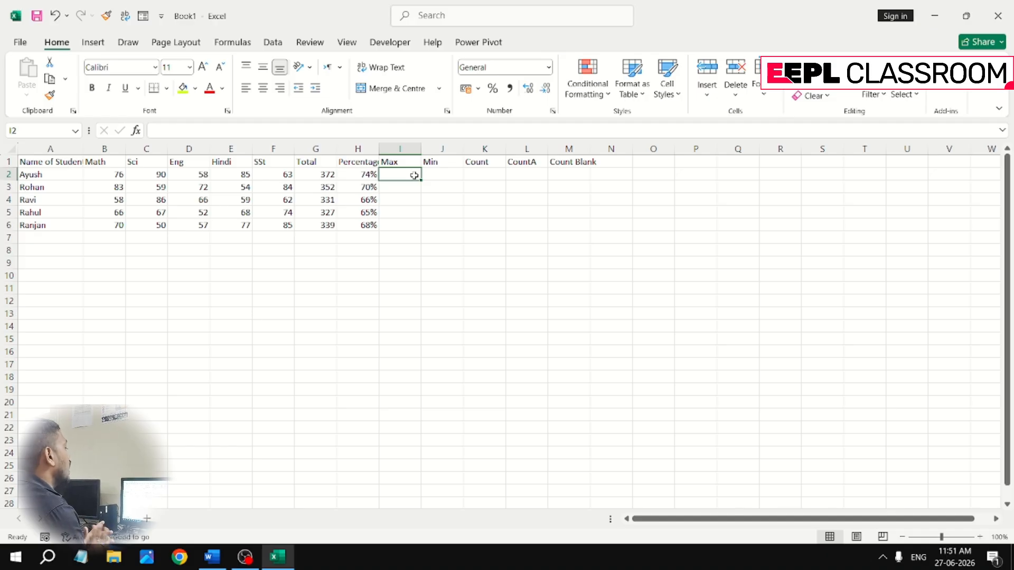
{"action": "type", "text": "=max"}
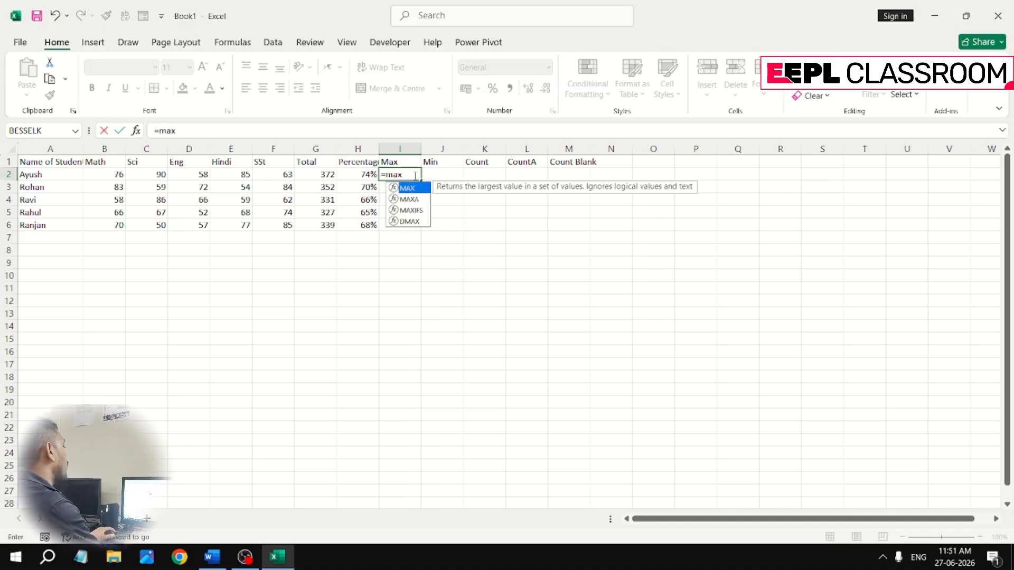
{"action": "key", "text": "Tab"}
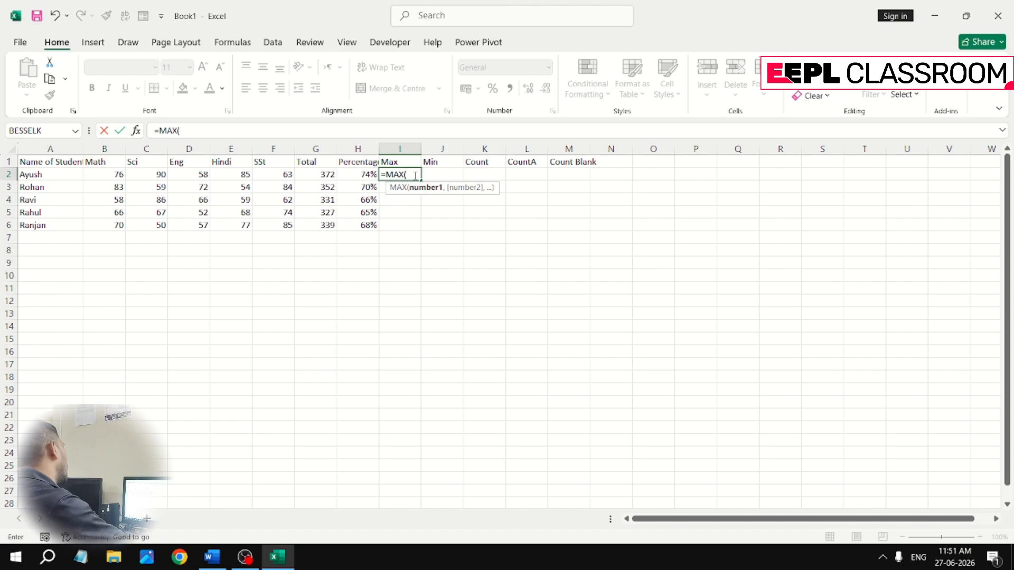
{"action": "left_click_drag", "start_coordinate": [91, 174], "coordinate": [98, 226]}
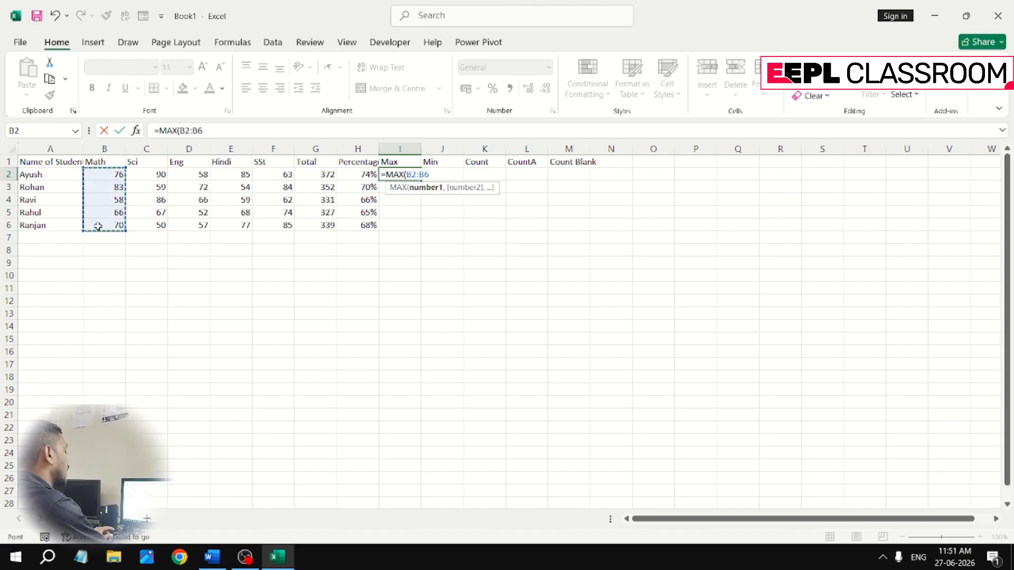
{"action": "key", "text": "Return"}
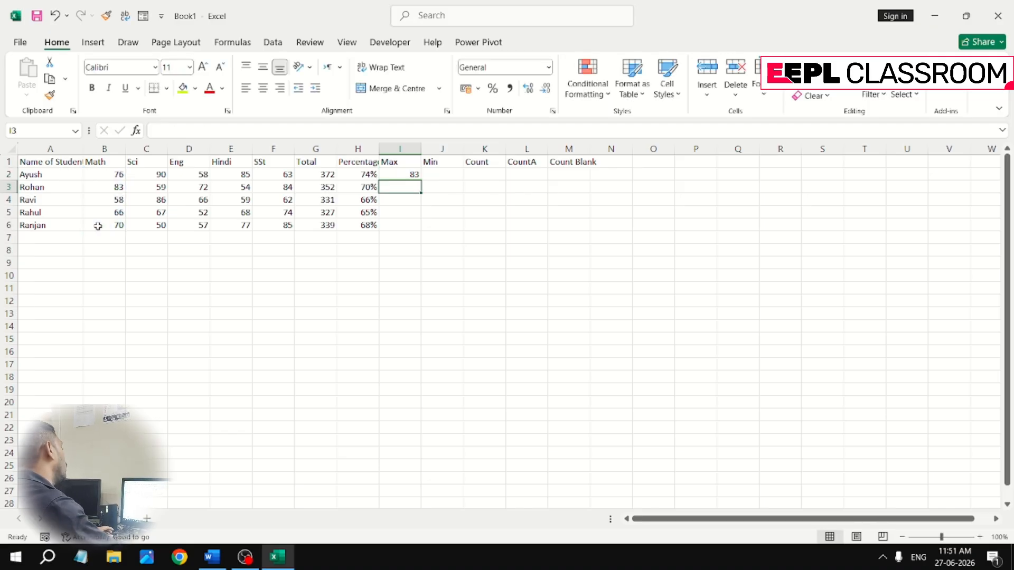
{"action": "left_click", "coordinate": [400, 174]}
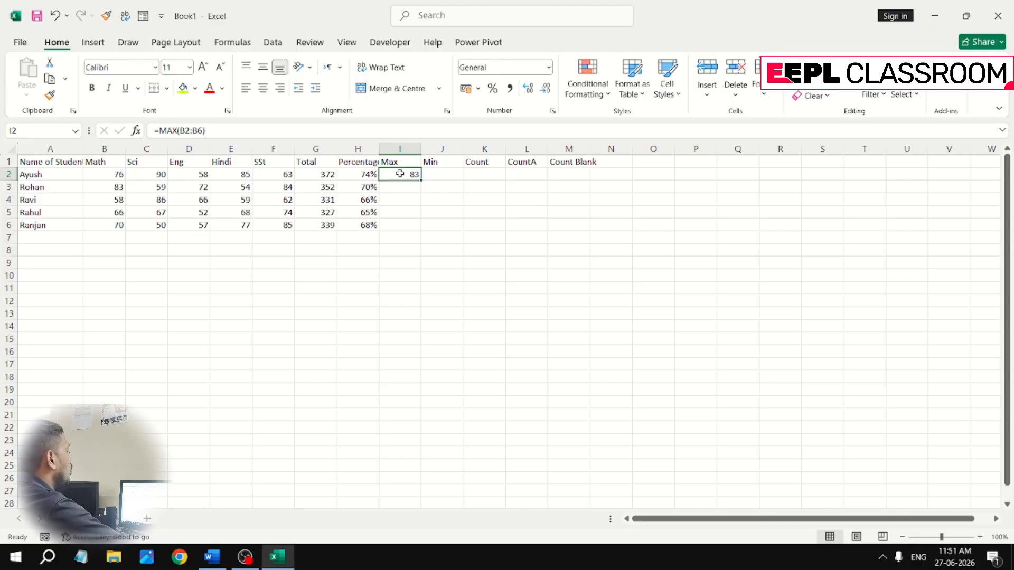
Step: Enter the formula =MIN(E2:E6) in cell J2 to find the lowest Hindi mark
{"action": "left_click", "coordinate": [434, 174]}
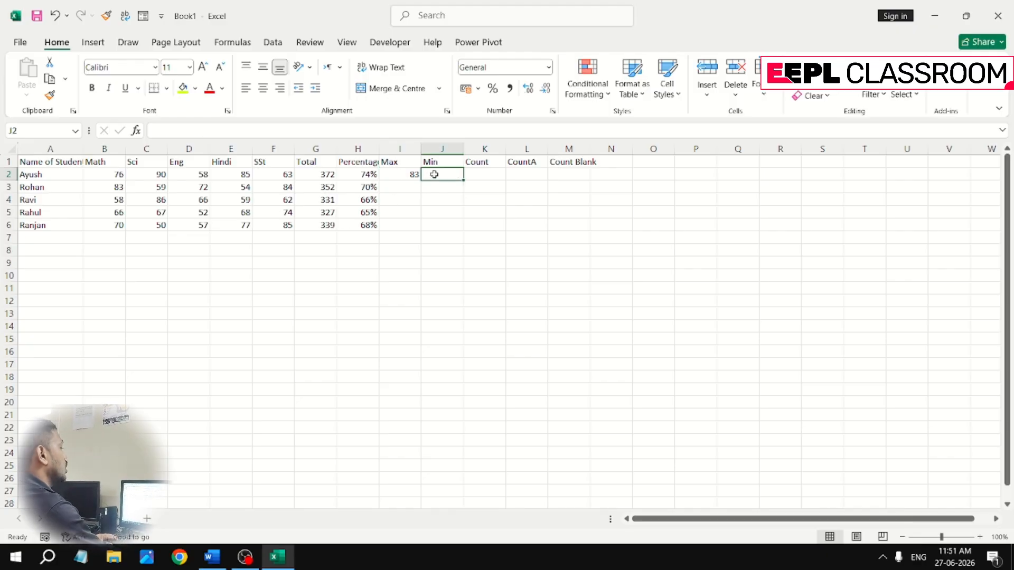
{"action": "type", "text": "=min"}
{"action": "key", "text": "Tab"}
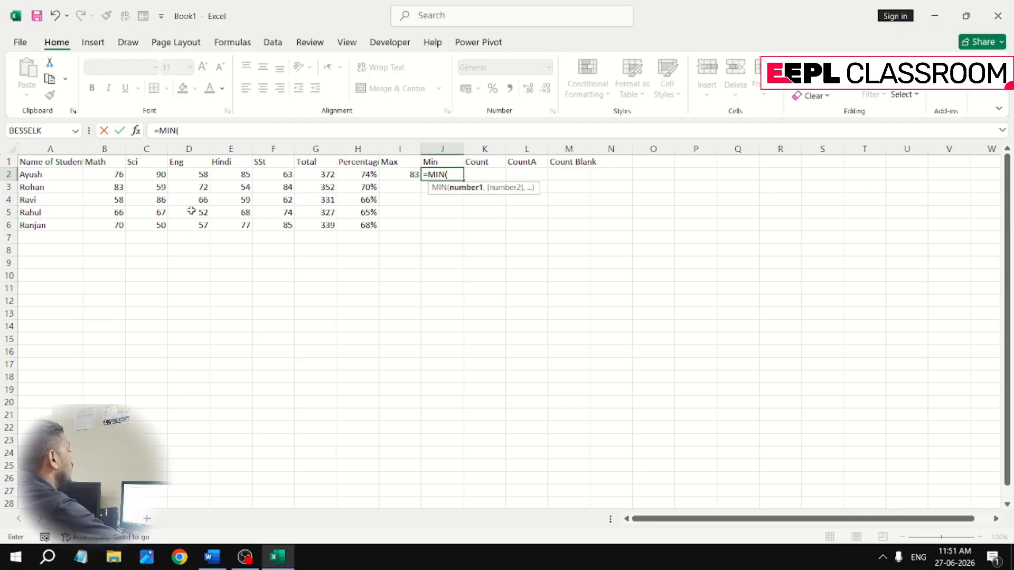
{"action": "left_click_drag", "start_coordinate": [226, 170], "coordinate": [226, 220]}
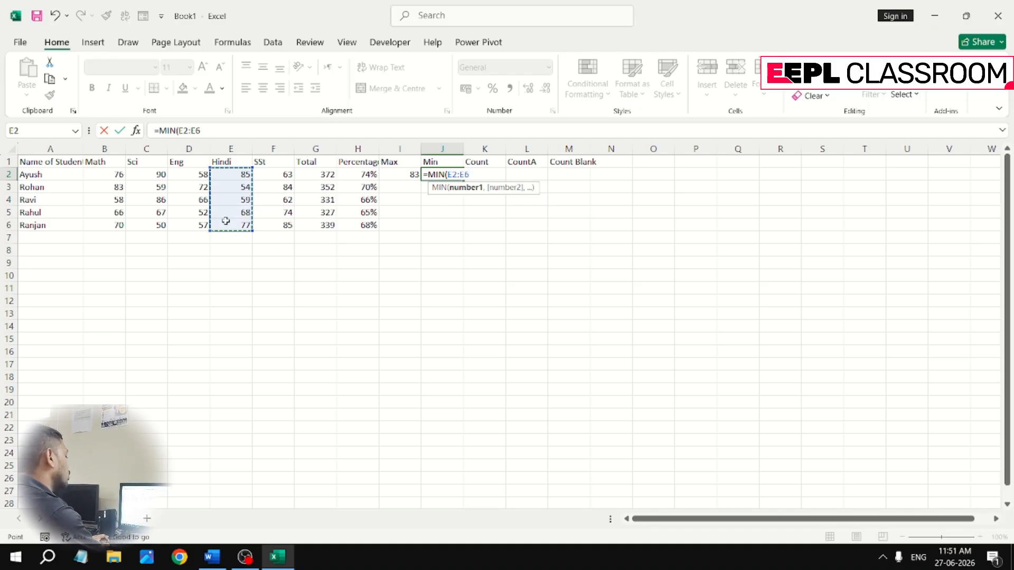
{"action": "key", "text": "Return"}
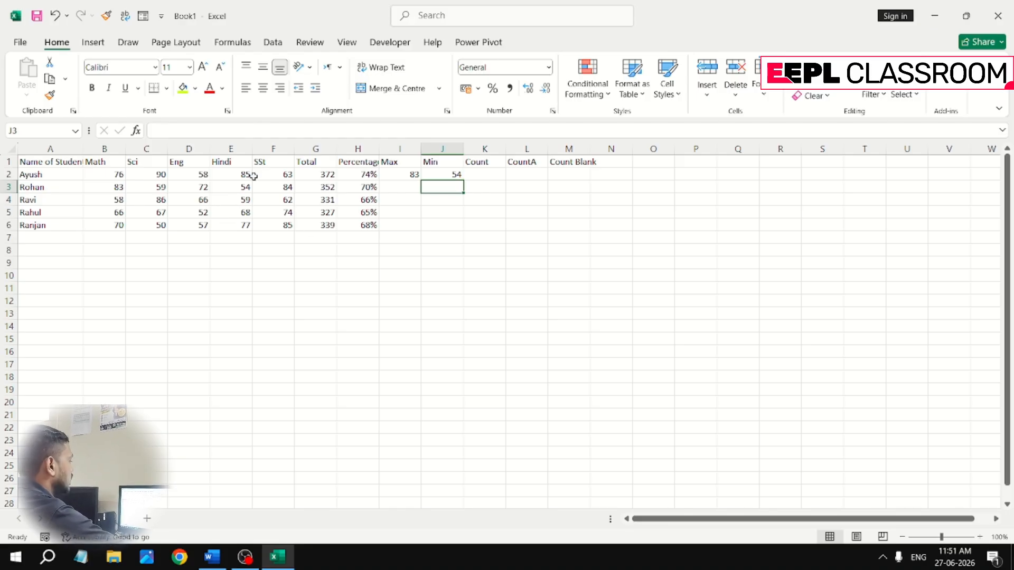
Step: Enter the formula =COUNT(A2:J2) in cell K2 to count the numeric cells in the first student's row
{"action": "left_click", "coordinate": [494, 175]}
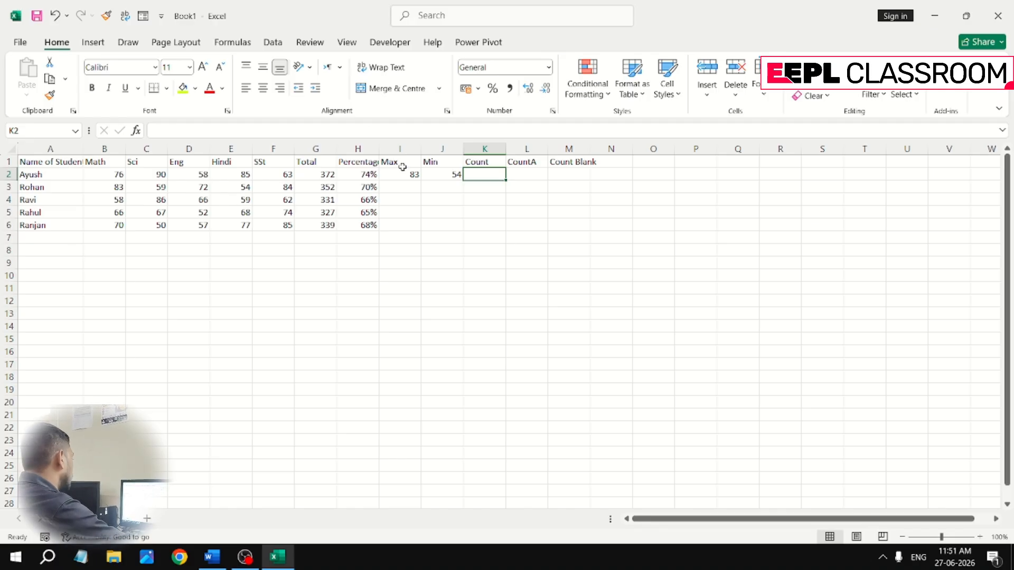
{"action": "type", "text": "=coun"}
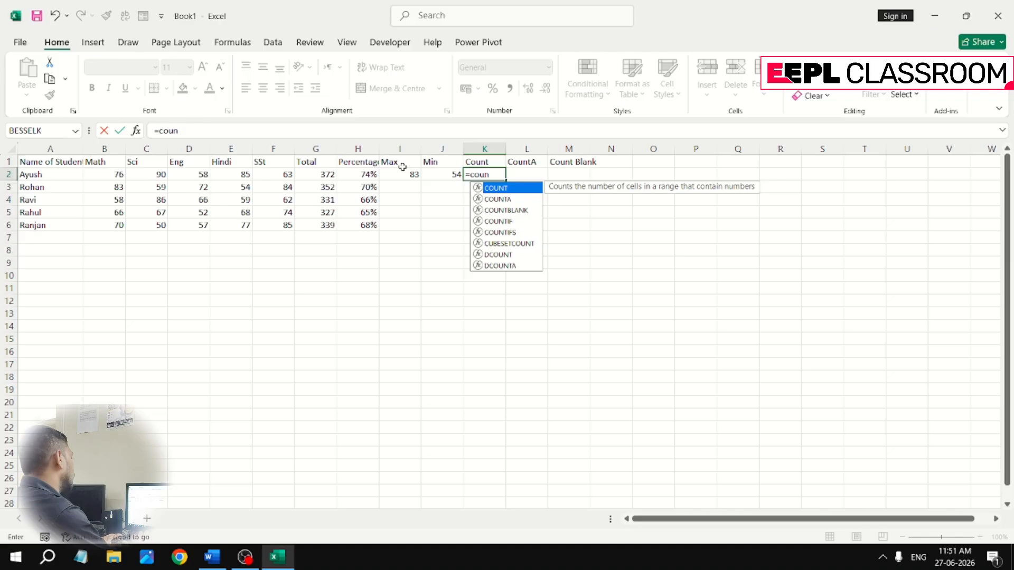
{"action": "key", "text": "Tab"}
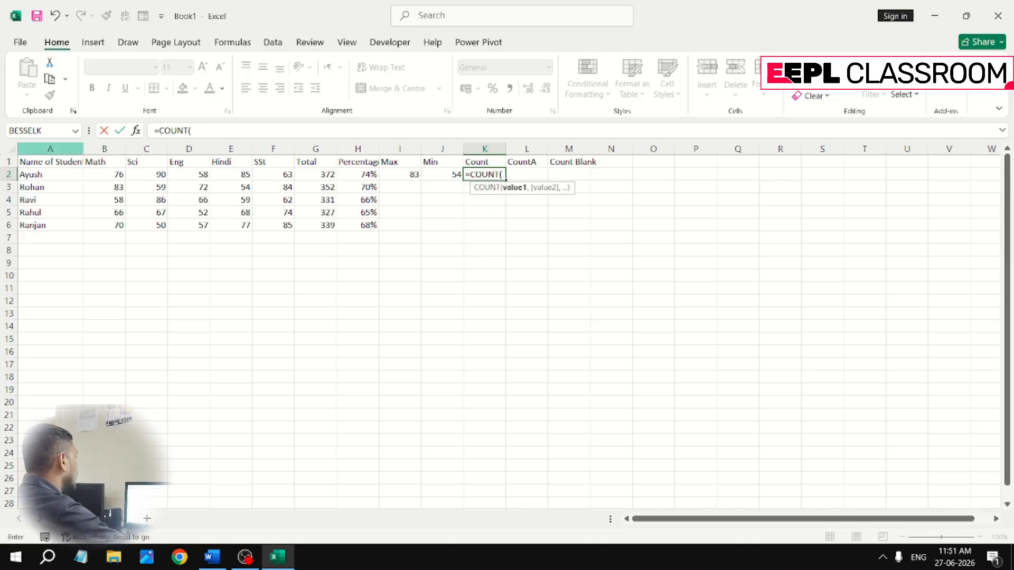
{"action": "left_click_drag", "start_coordinate": [32, 174], "coordinate": [408, 181]}
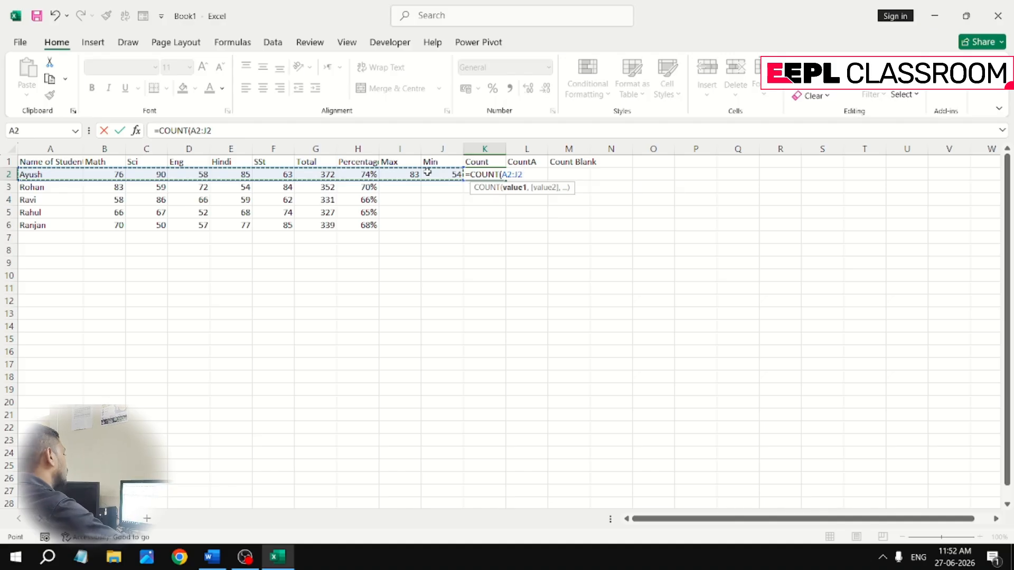
{"action": "type", "text": ")"}
{"action": "key", "text": "Return"}
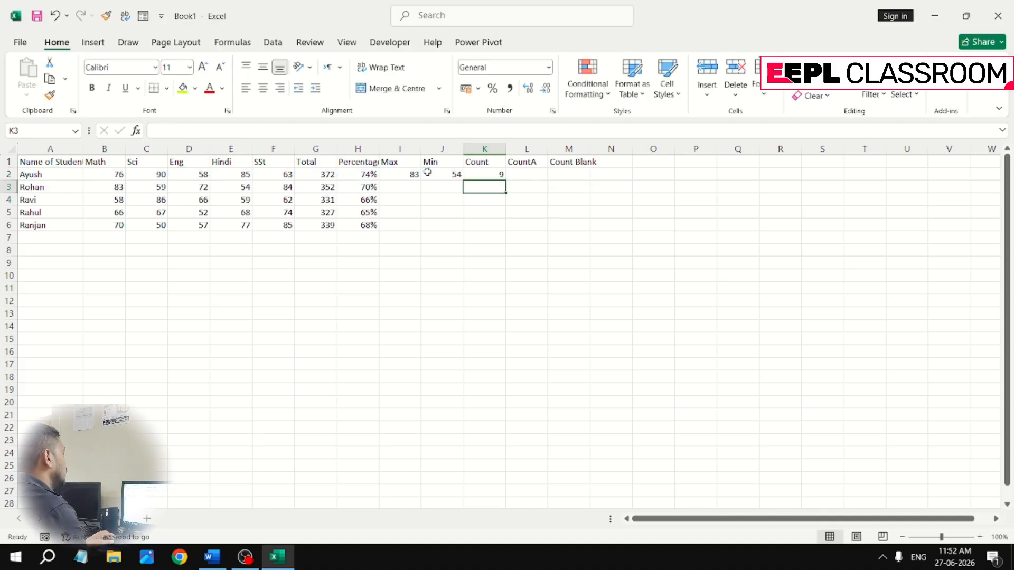
Step: Enter the formula =COUNTA(A2:J2) in cell L2 to count the row's non-empty cells, and select cell M2
{"action": "key", "text": "Up"}
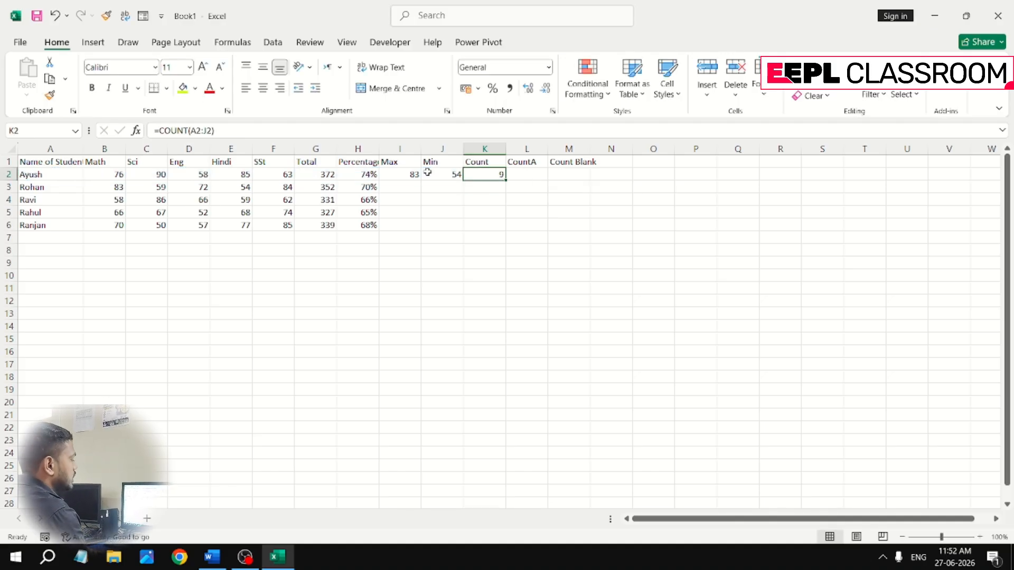
{"action": "key", "text": "Right"}
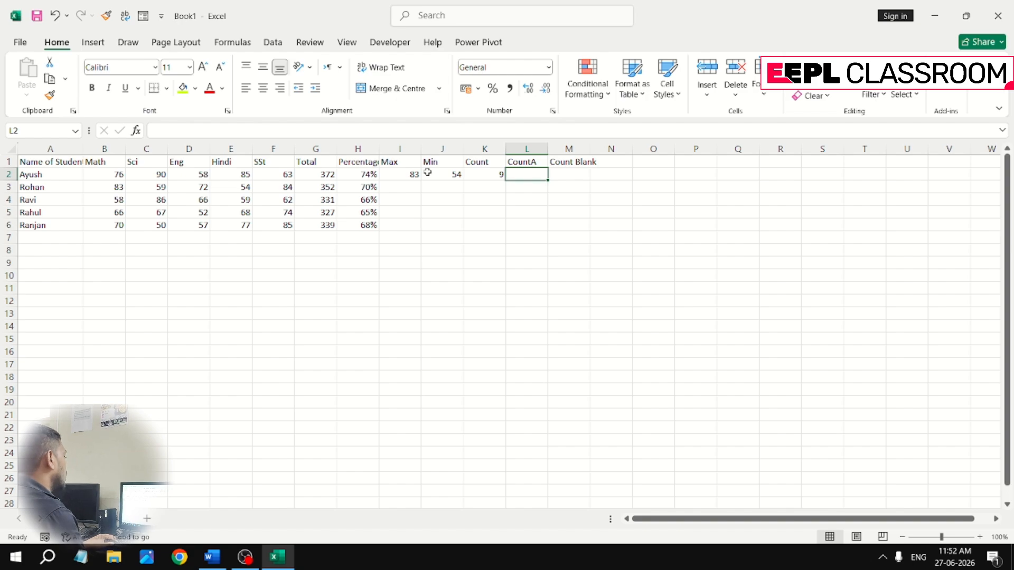
{"action": "type", "text": "="}
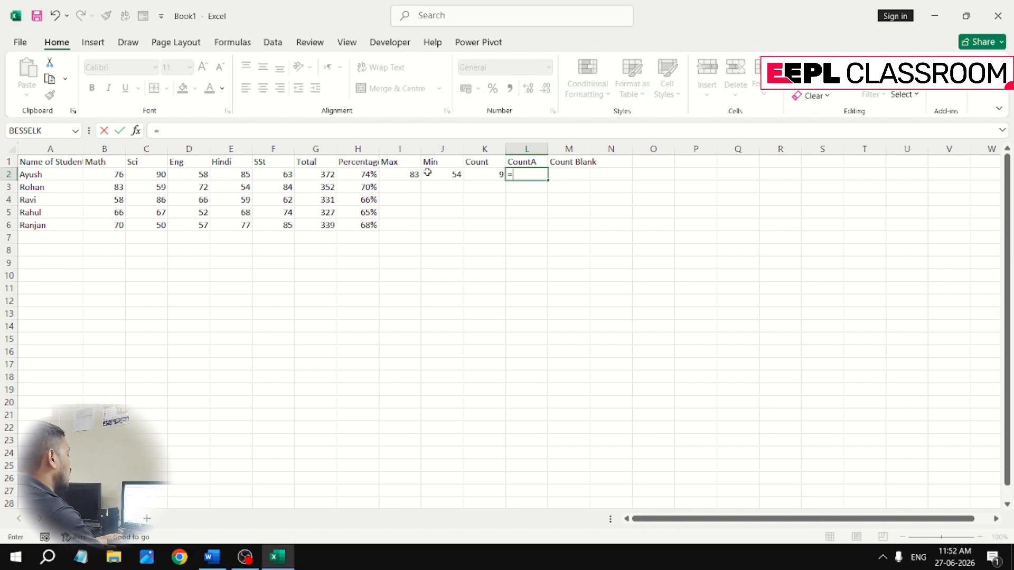
{"action": "type", "text": "counta"}
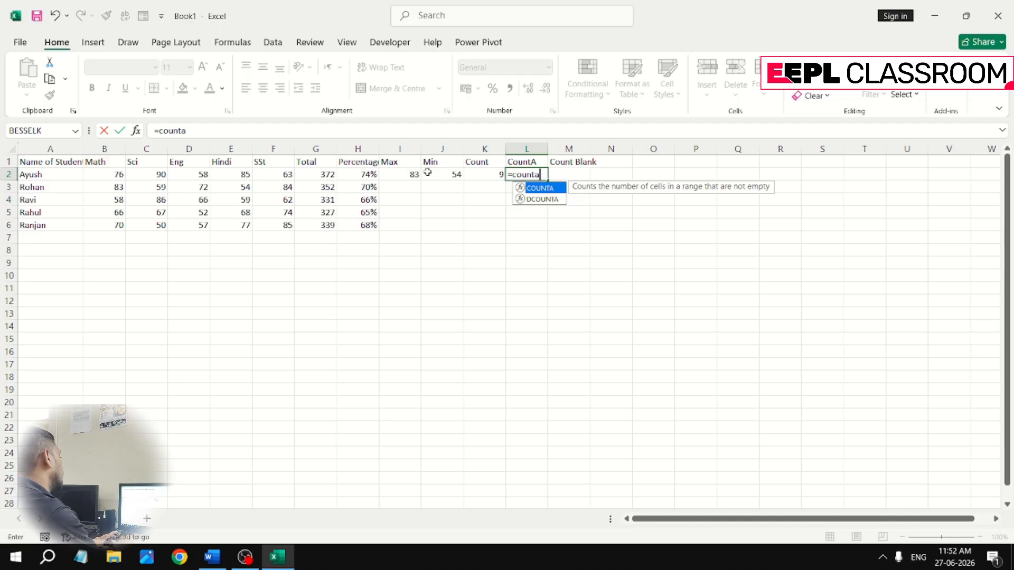
{"action": "key", "text": "Tab"}
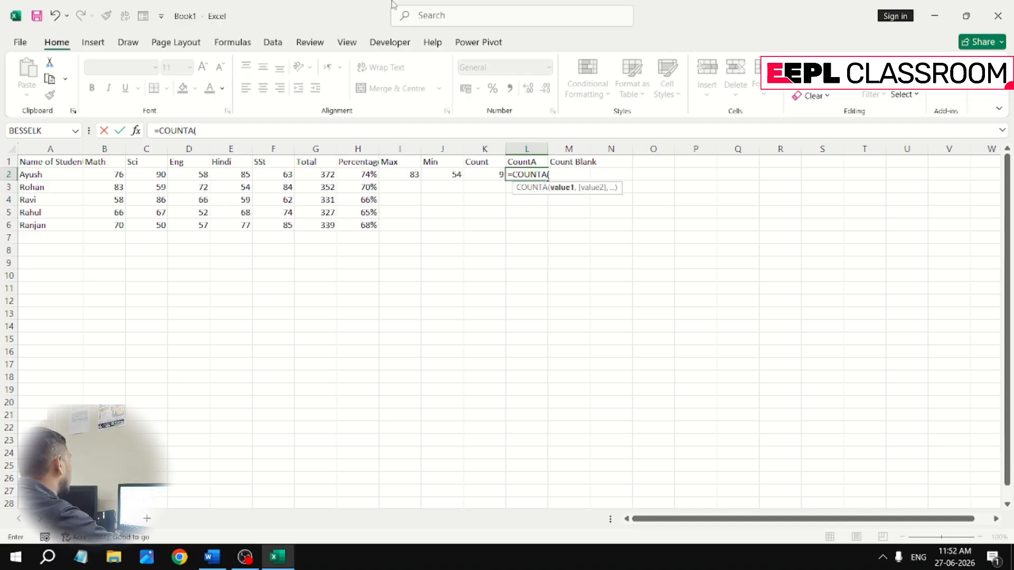
{"action": "left_click_drag", "start_coordinate": [40, 171], "coordinate": [458, 176]}
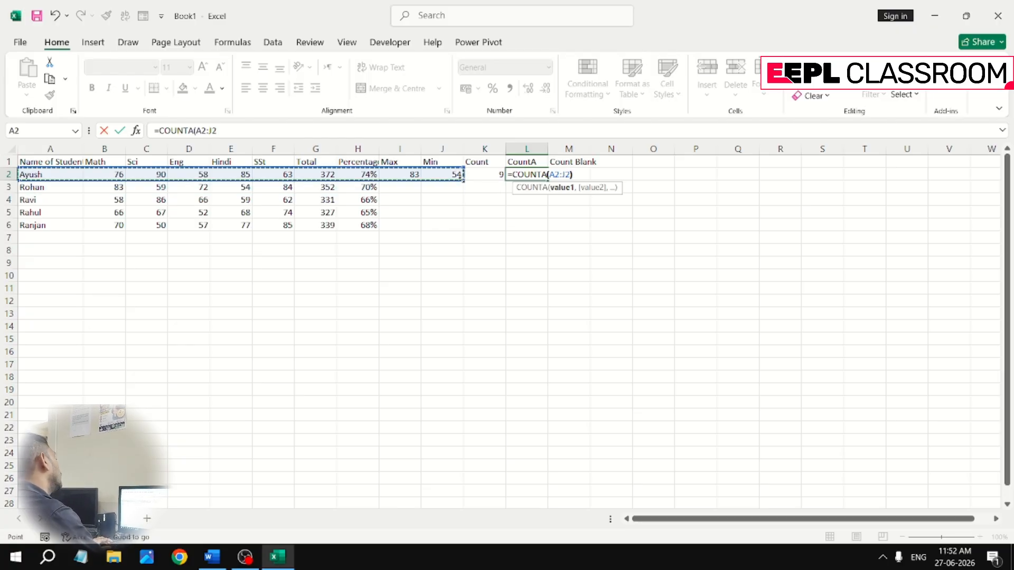
{"action": "key", "text": "Return"}
{"action": "key", "text": "Up"}
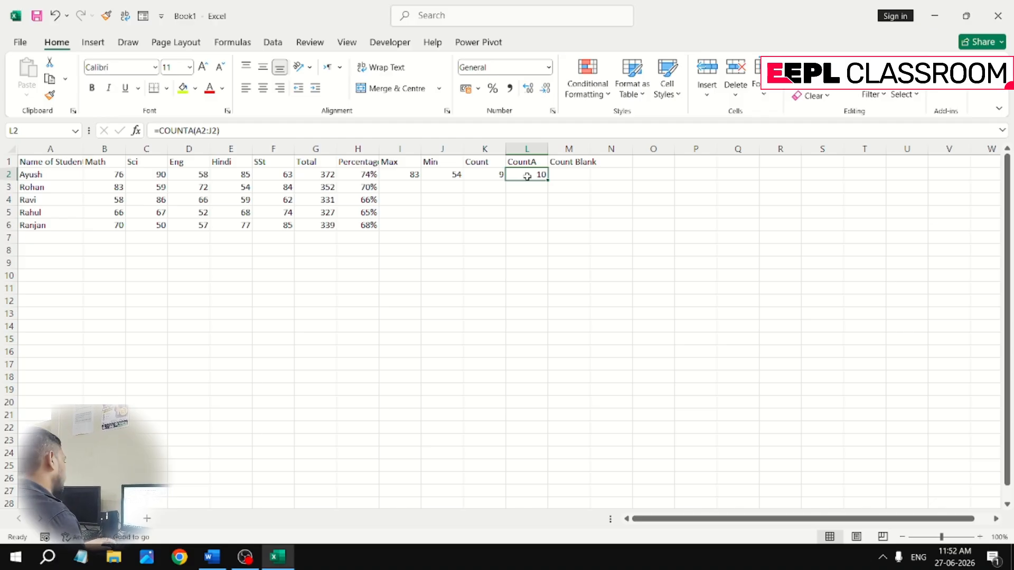
{"action": "key", "text": "Right"}
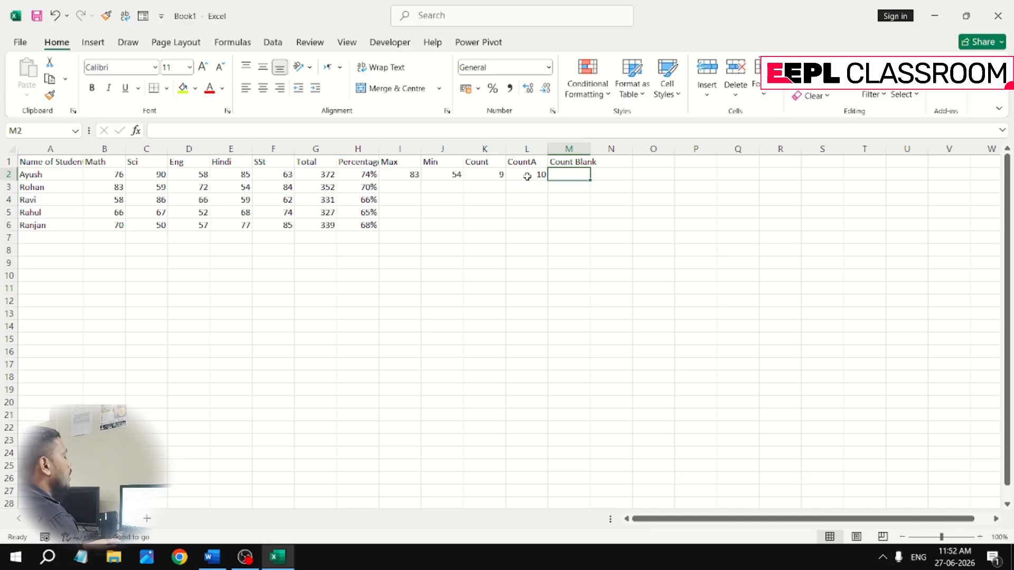
{"action": "type", "text": "coun"}
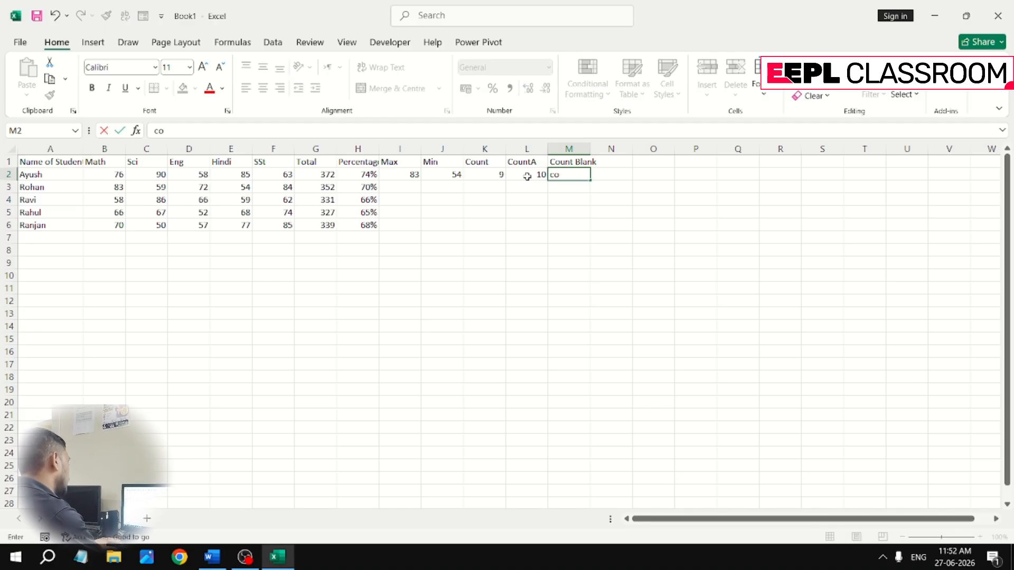
{"action": "key", "text": "BackSpace"}
{"action": "key", "text": "BackSpace"}
{"action": "key", "text": "BackSpace"}
{"action": "key", "text": "BackSpace"}
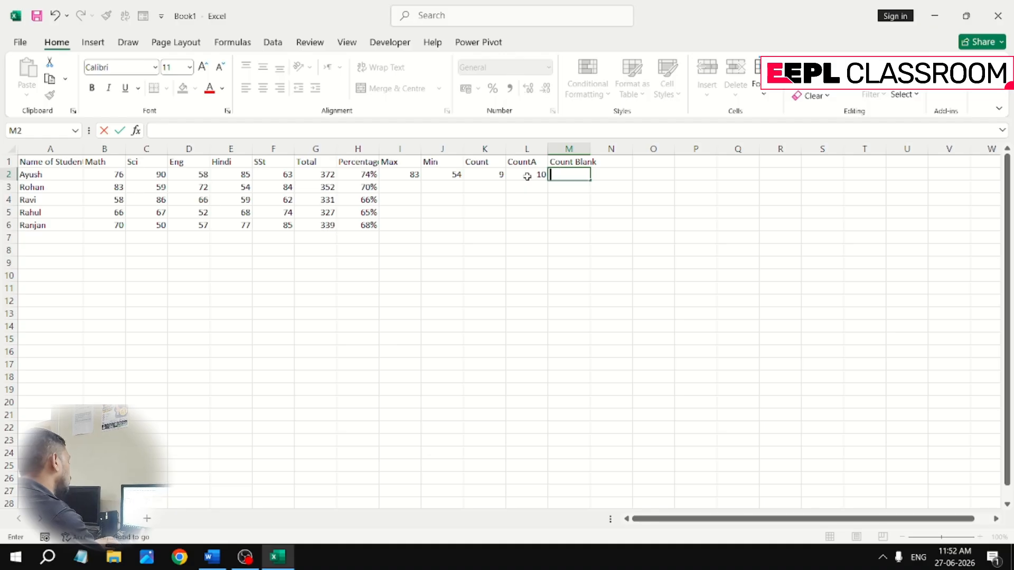
Step: Enter the formula =COUNTBLANK(A2:L2) in cell M2 to count the empty cells in the first student's row
{"action": "type", "text": "=count"}
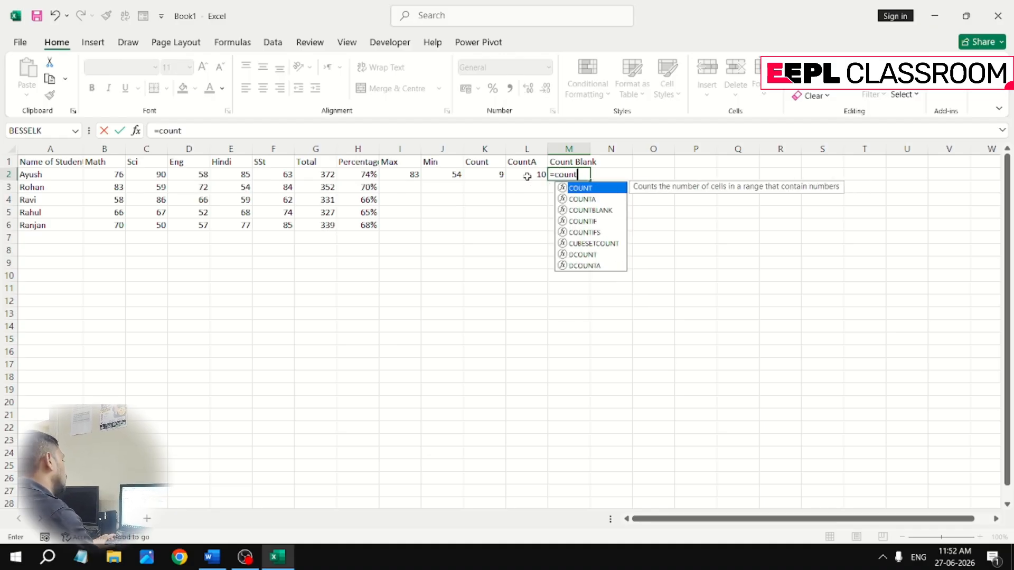
{"action": "key", "text": "Down"}
{"action": "key", "text": "Down"}
{"action": "key", "text": "Tab"}
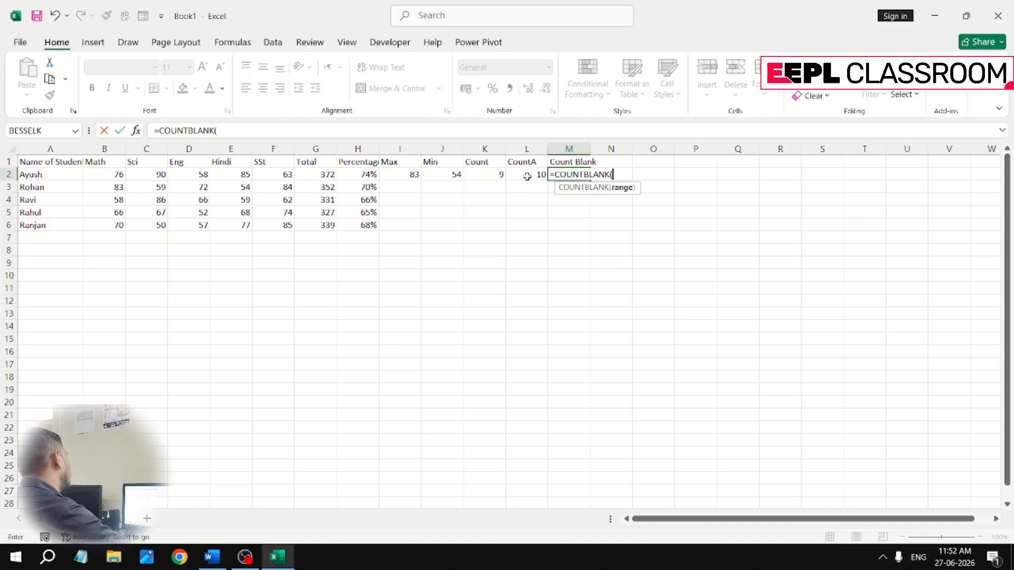
{"action": "left_click_drag", "start_coordinate": [28, 176], "coordinate": [512, 176]}
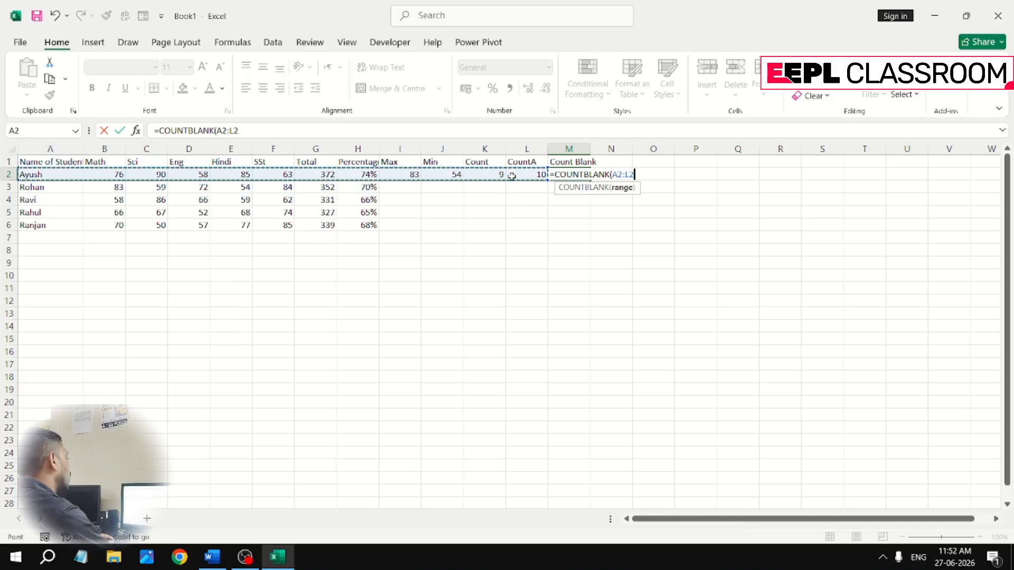
{"action": "key", "text": "Return"}
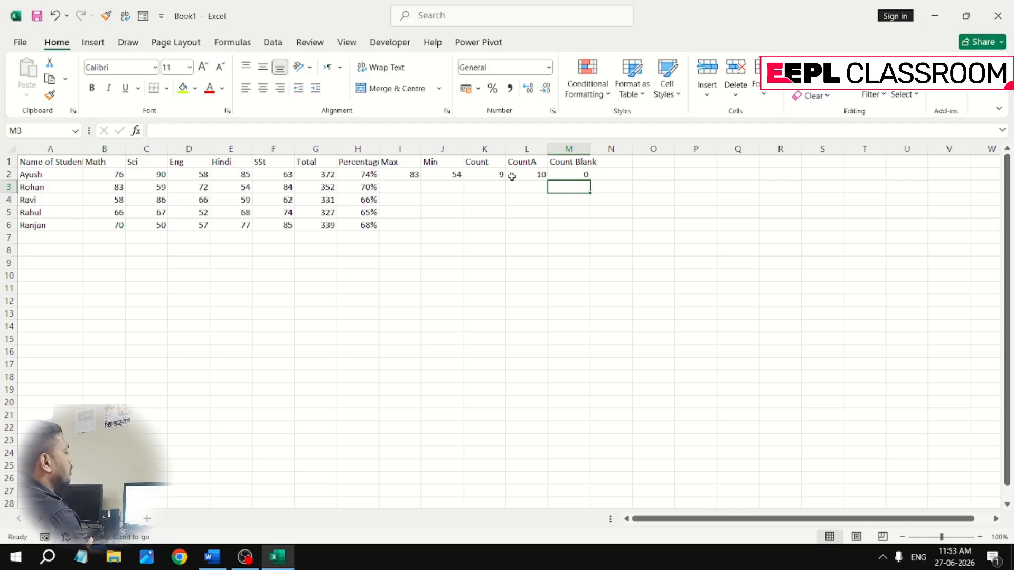